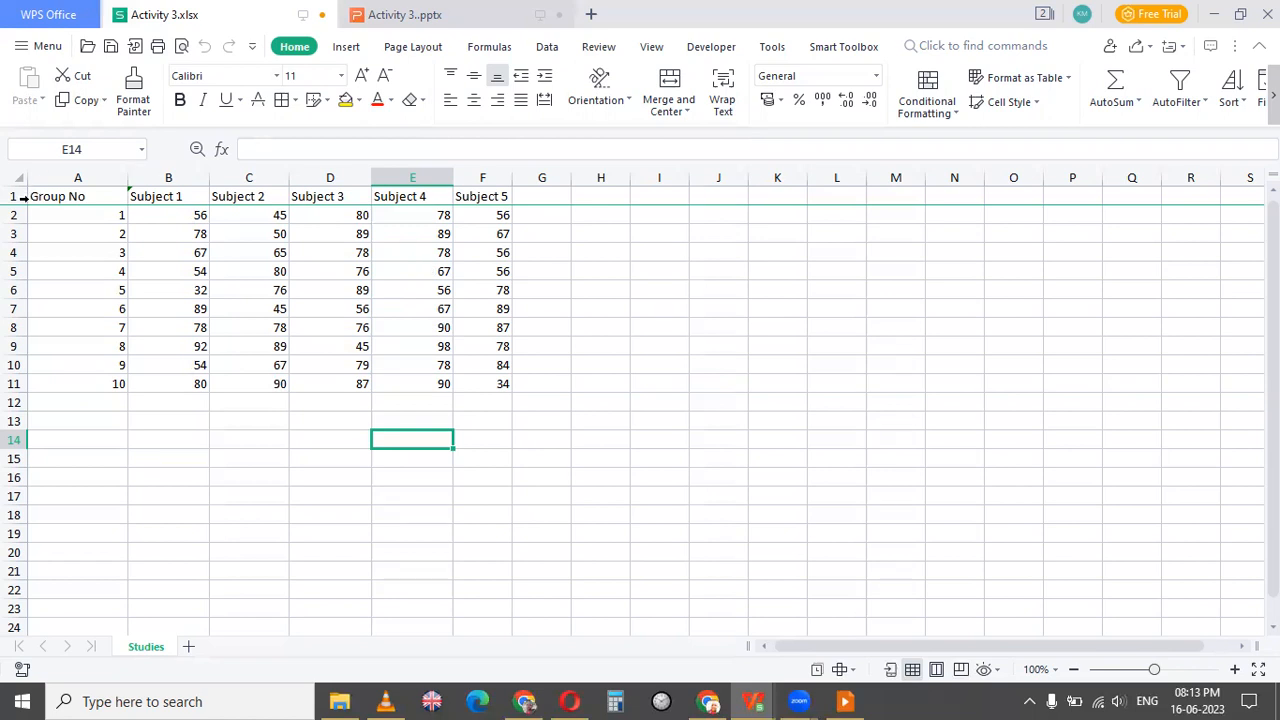
Step: Freeze the worksheet panes down to row 1, the row holding the column headings
{"action": "left_click", "coordinate": [14, 197]}
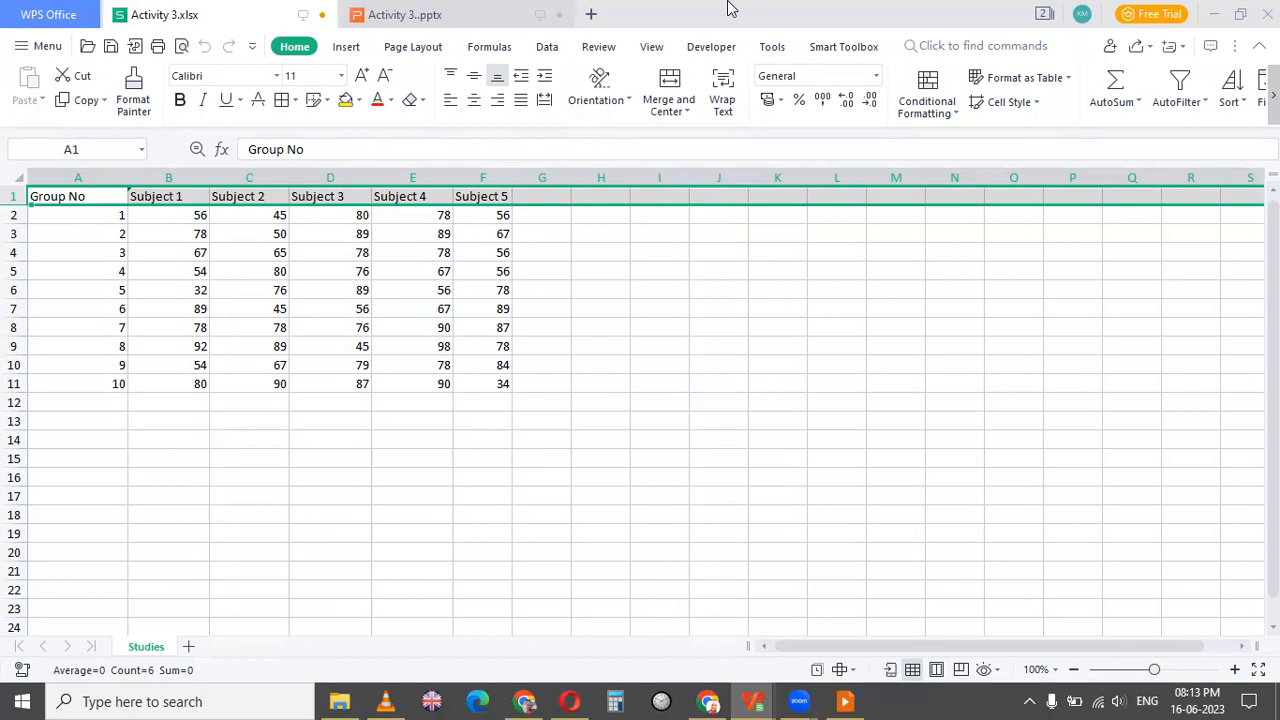
{"action": "left_click", "coordinate": [651, 52]}
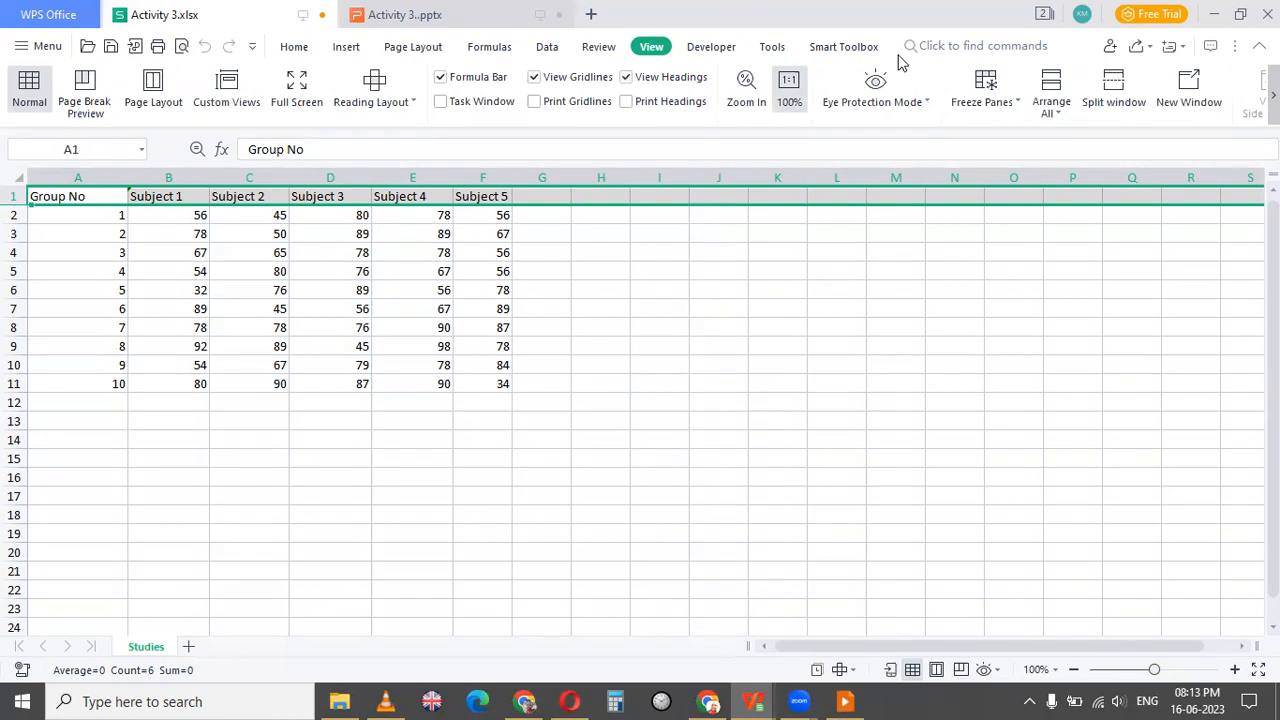
{"action": "left_click", "coordinate": [1016, 104]}
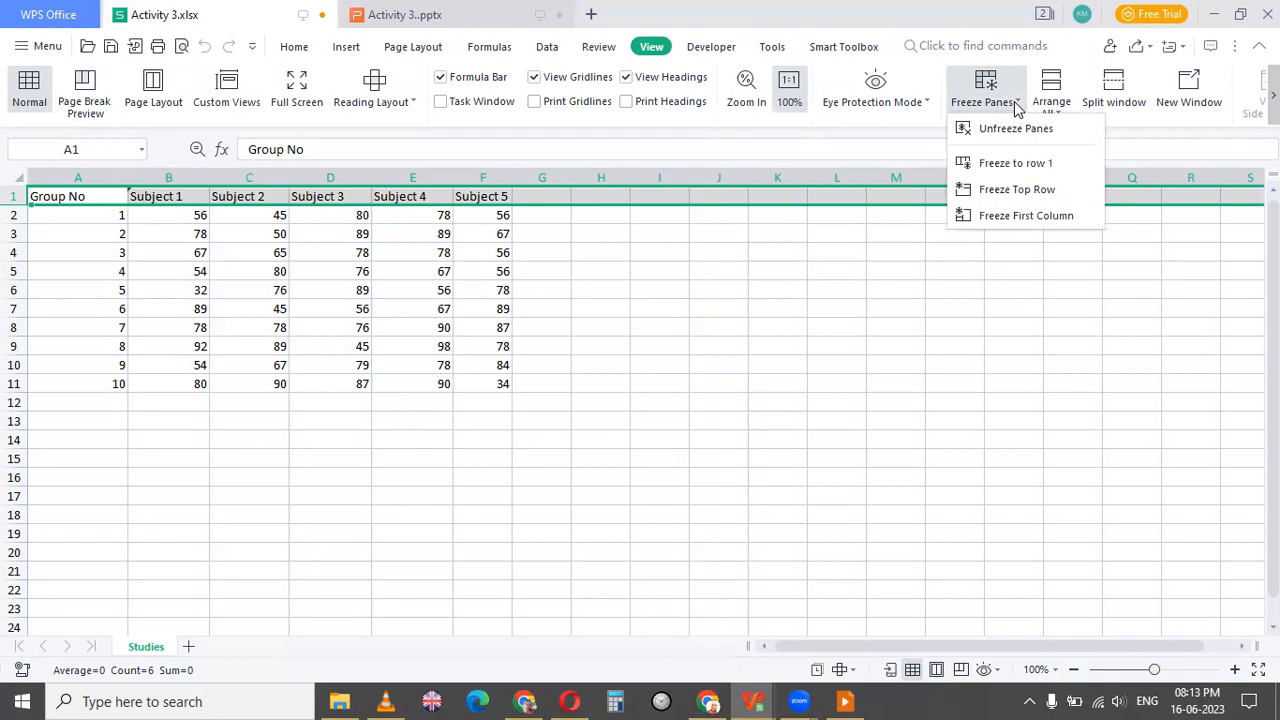
{"action": "left_click", "coordinate": [1020, 163]}
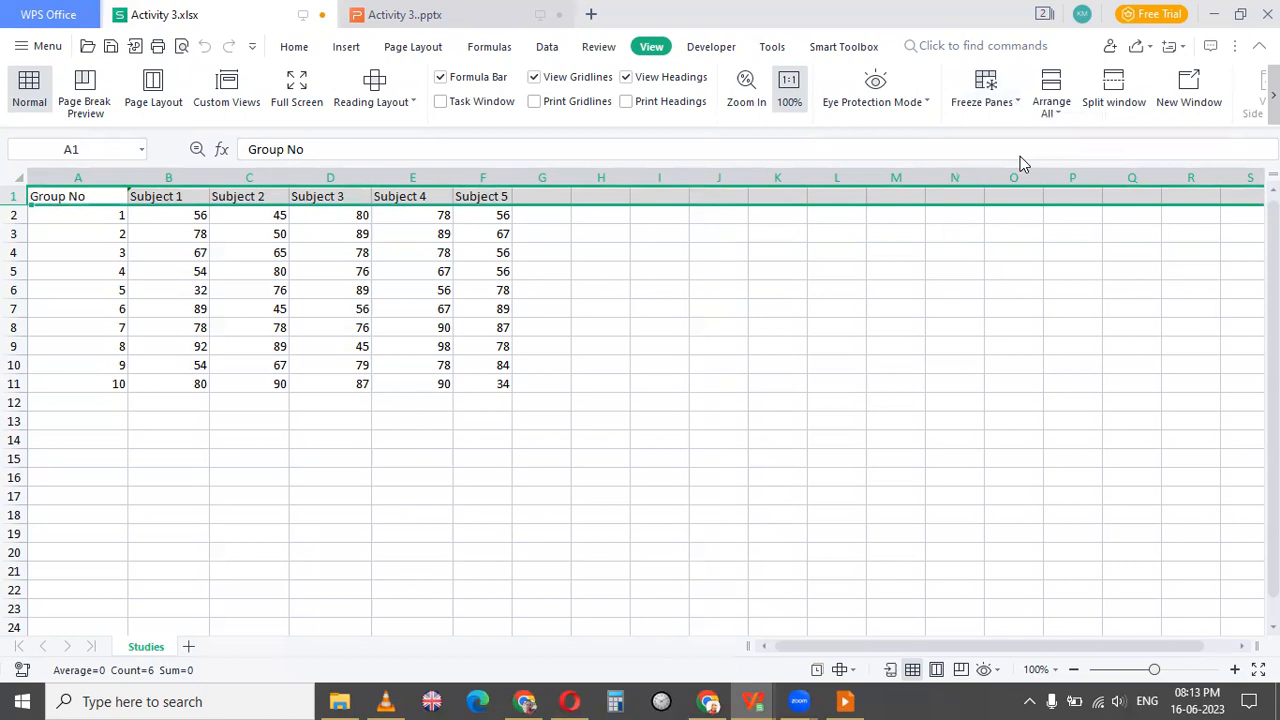
{"action": "left_click", "coordinate": [962, 222]}
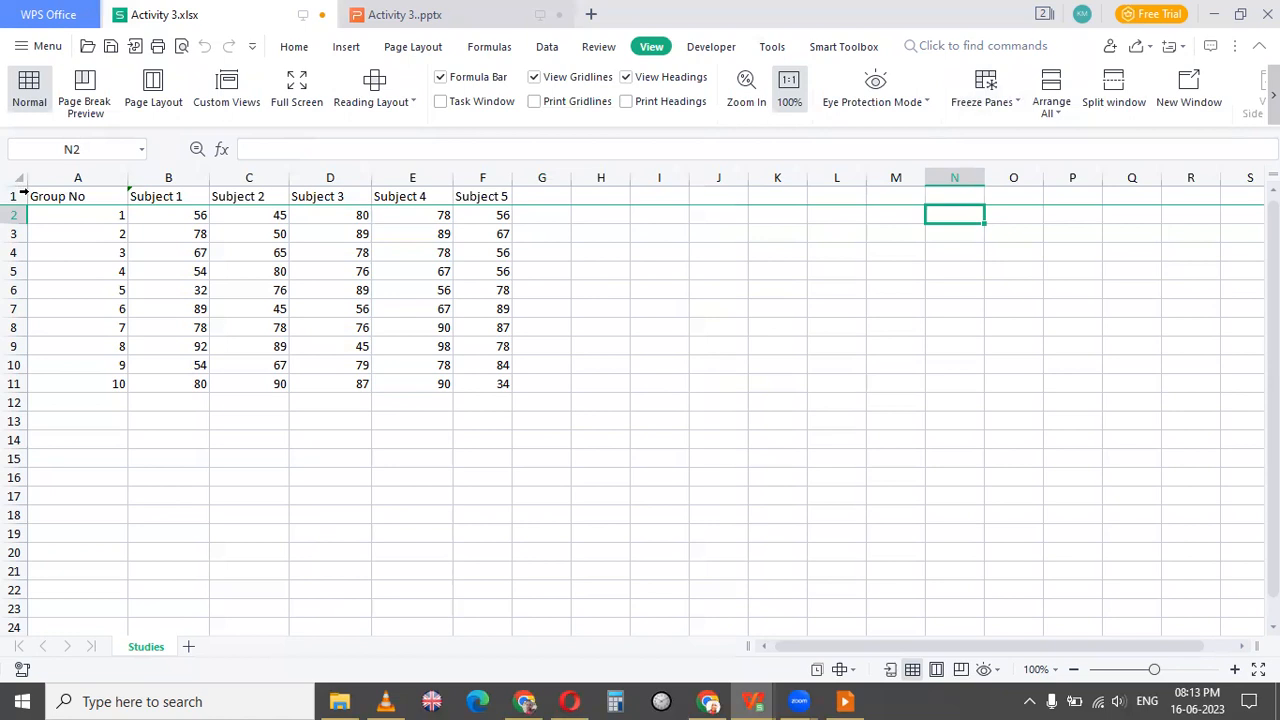
{"action": "left_click", "coordinate": [697, 278]}
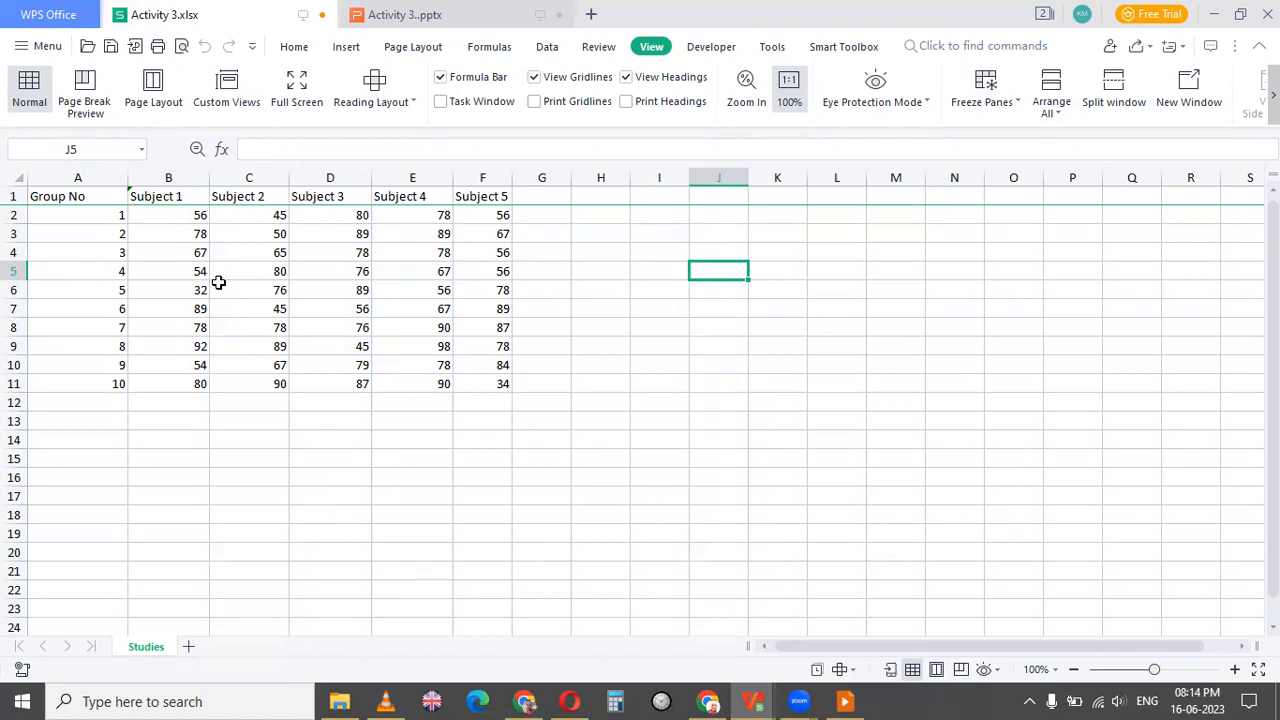
Step: Freeze the first column, which holds the group numbers, using the Freeze First Column option
{"action": "left_click", "coordinate": [99, 175]}
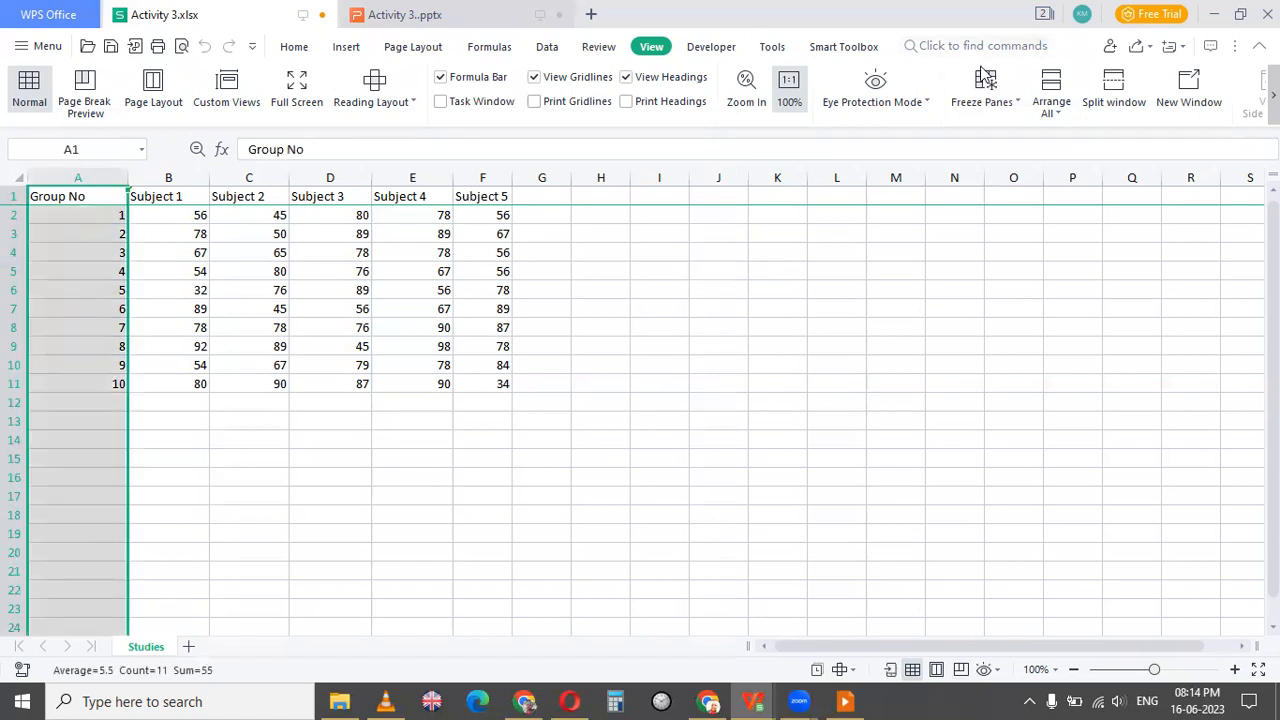
{"action": "left_click", "coordinate": [1018, 104]}
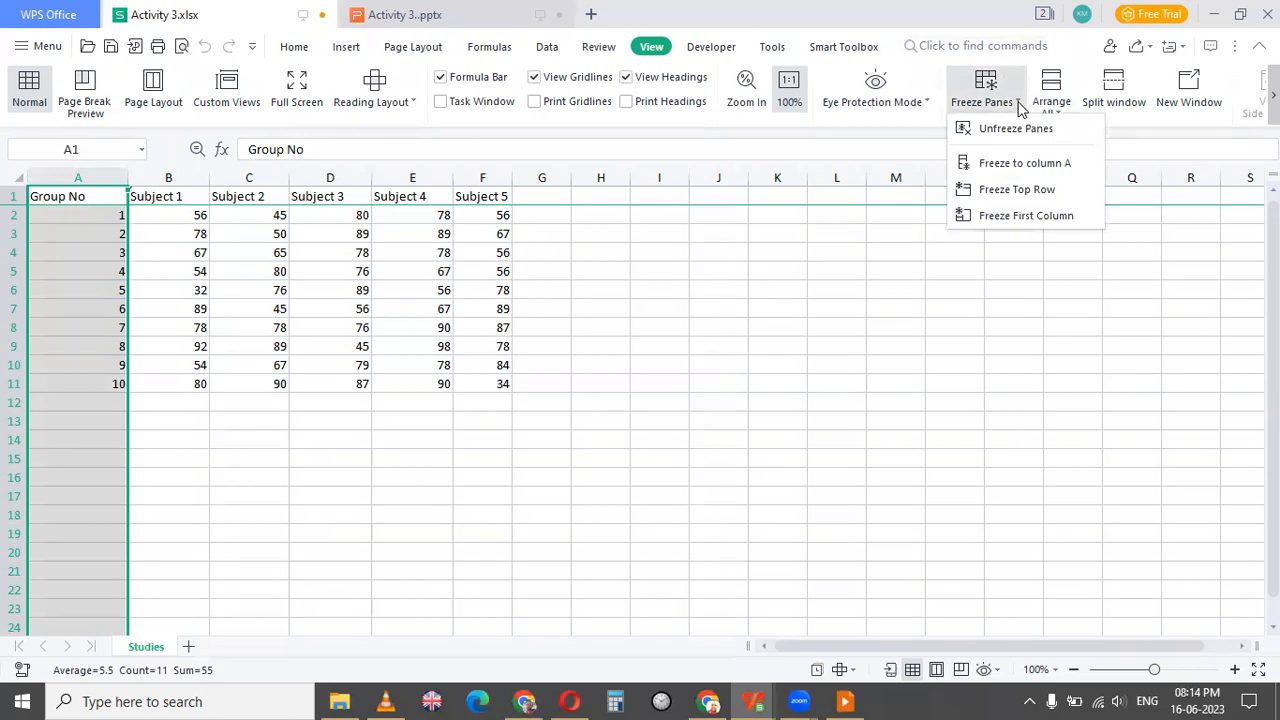
{"action": "left_click", "coordinate": [1032, 216]}
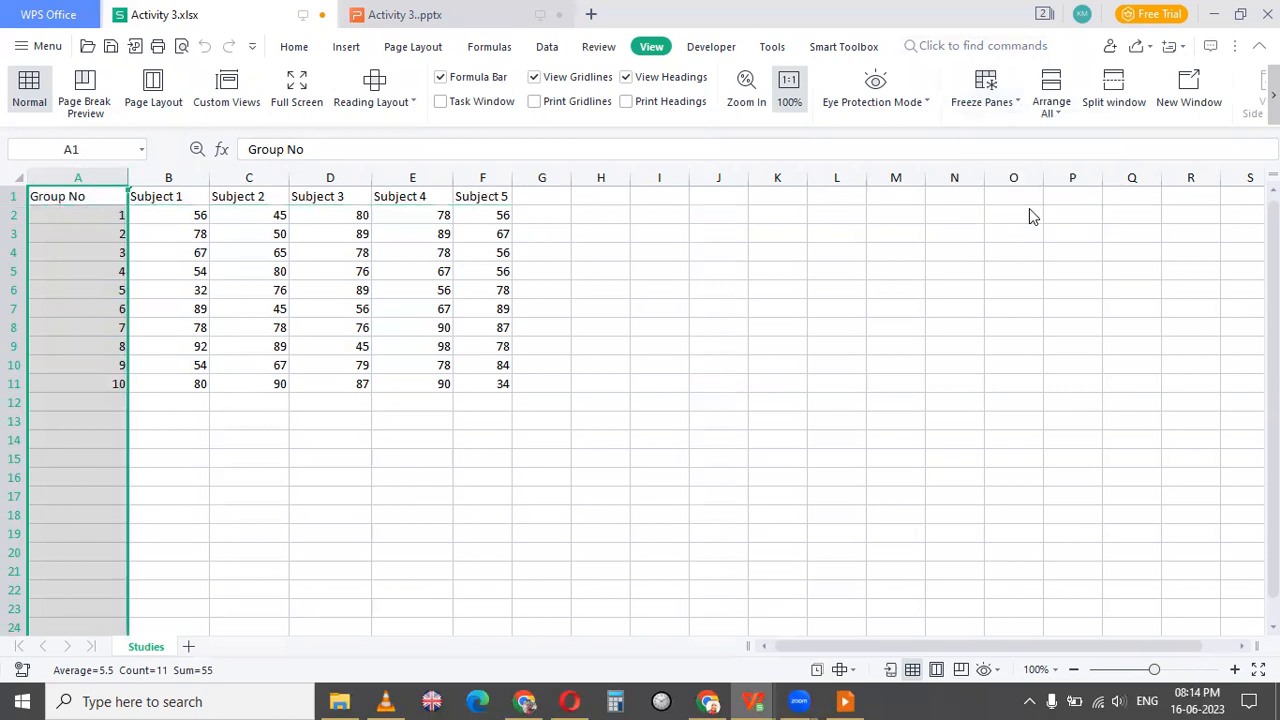
{"action": "left_click", "coordinate": [865, 315]}
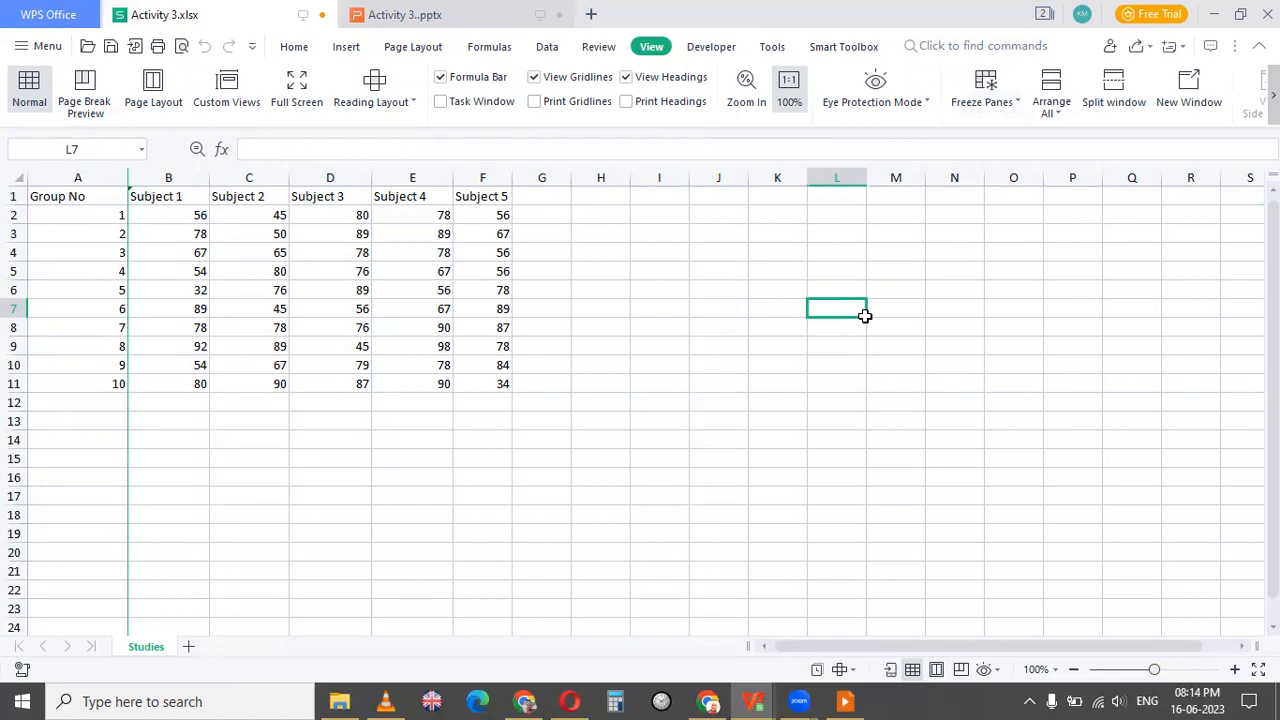
Step: Unfreeze all panes of the Studies worksheet
{"action": "left_click", "coordinate": [995, 110]}
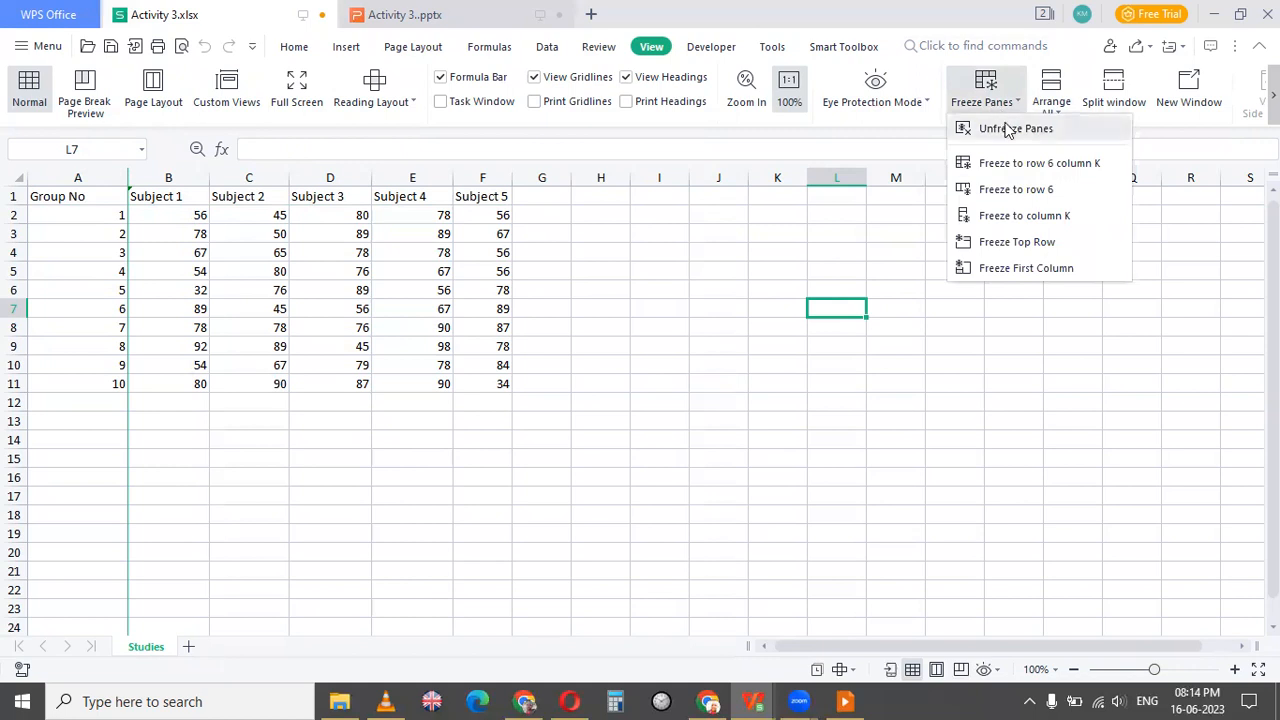
{"action": "left_click", "coordinate": [1007, 130]}
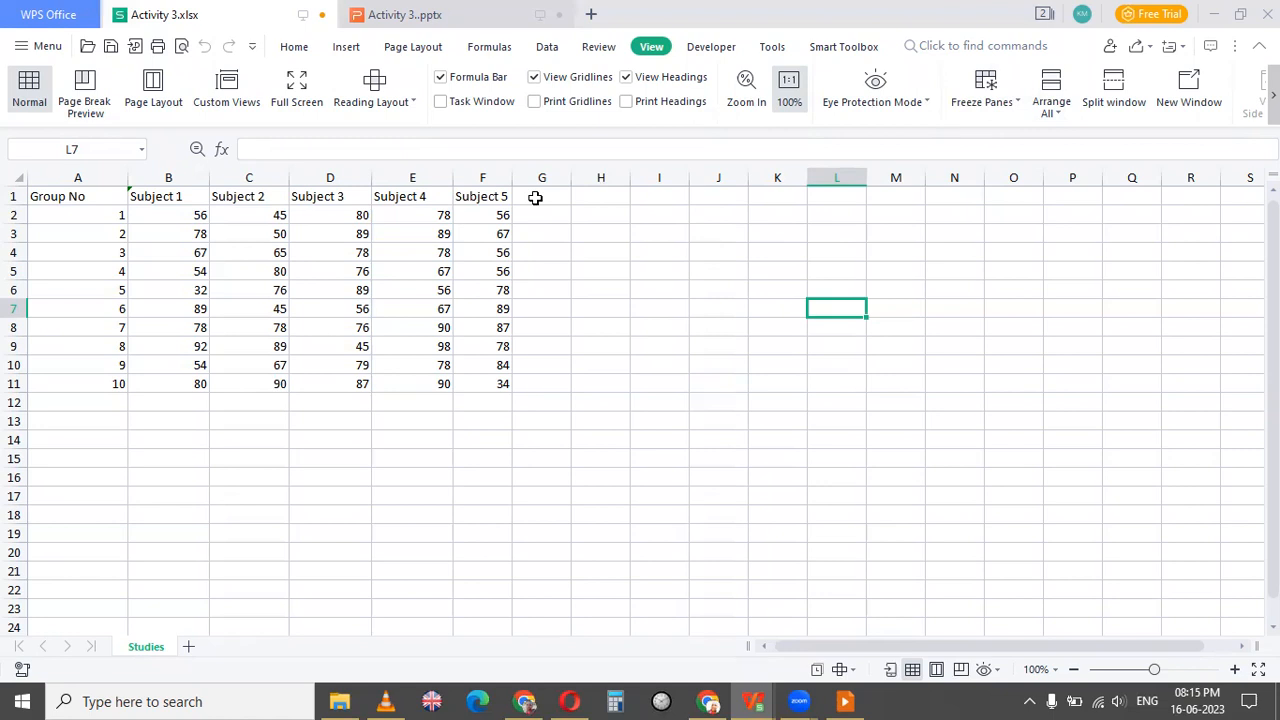
Step: Enter the heading "Addition Of Subjects" in cell G1 and widen column G to fit it
{"action": "left_click", "coordinate": [535, 198]}
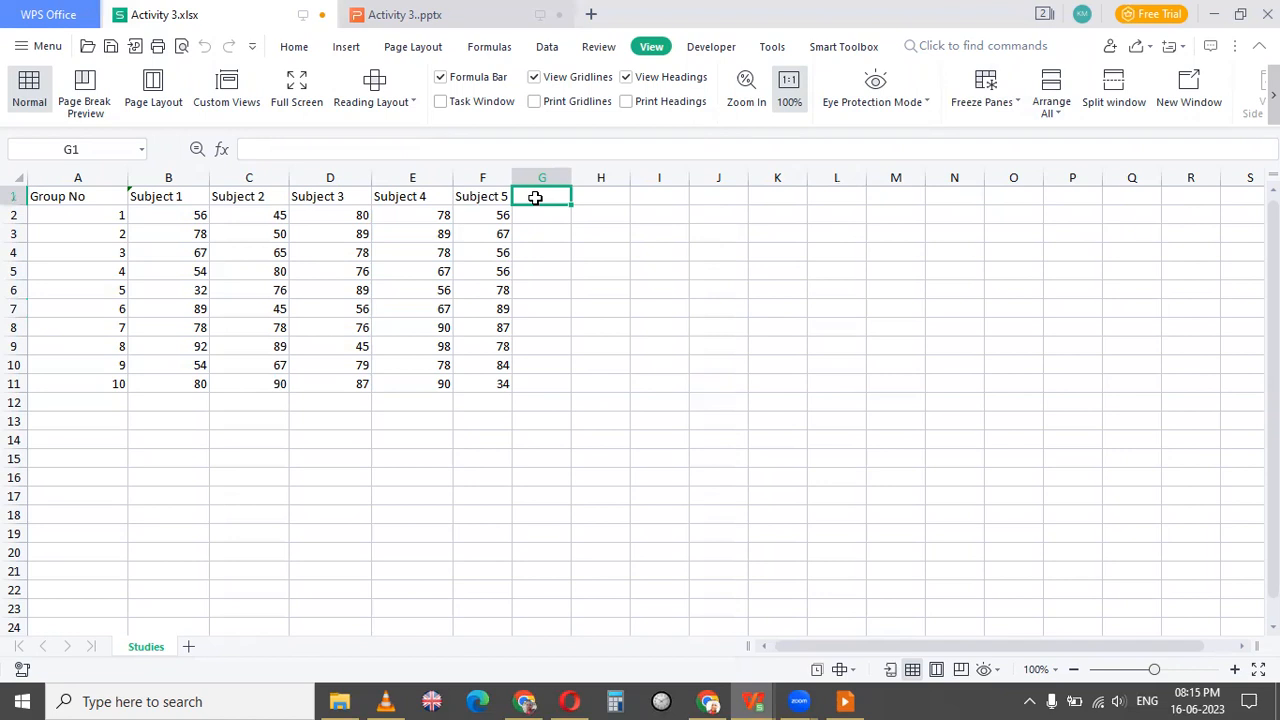
{"action": "type", "text": "M"}
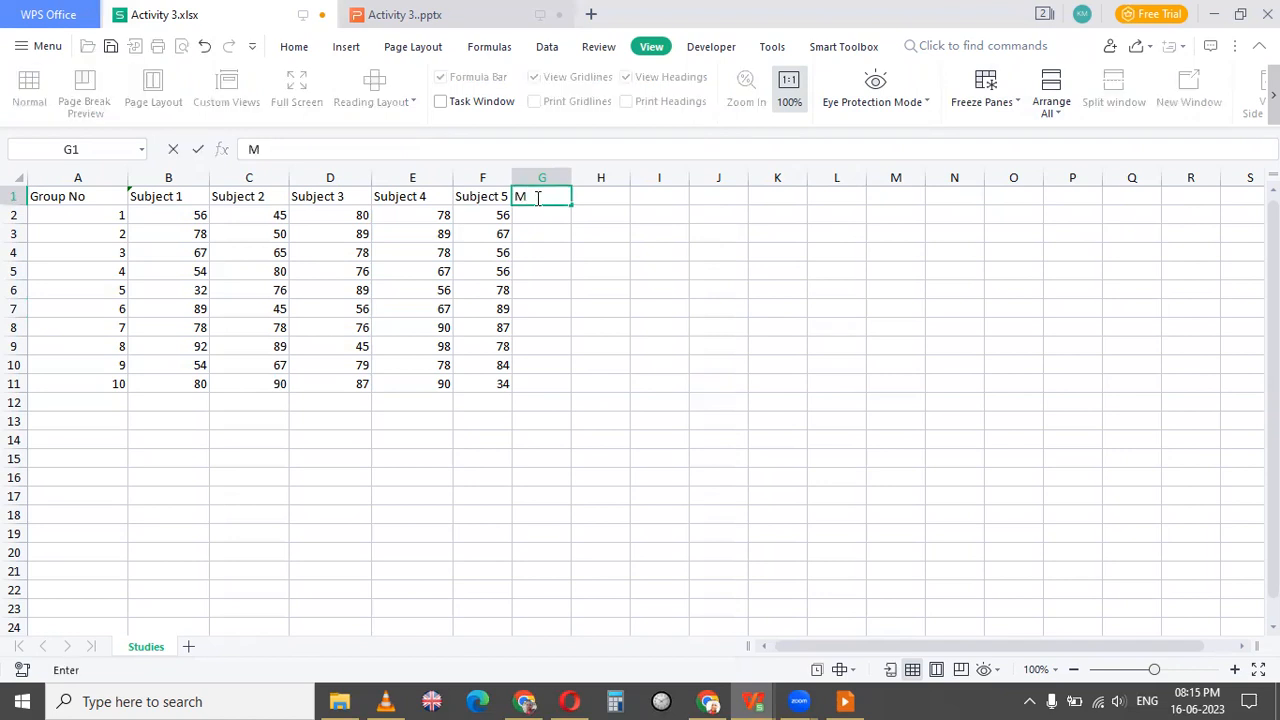
{"action": "key", "text": "BackSpace"}
{"action": "type", "text": "Addition Of Subjects"}
{"action": "left_click", "coordinate": [654, 251]}
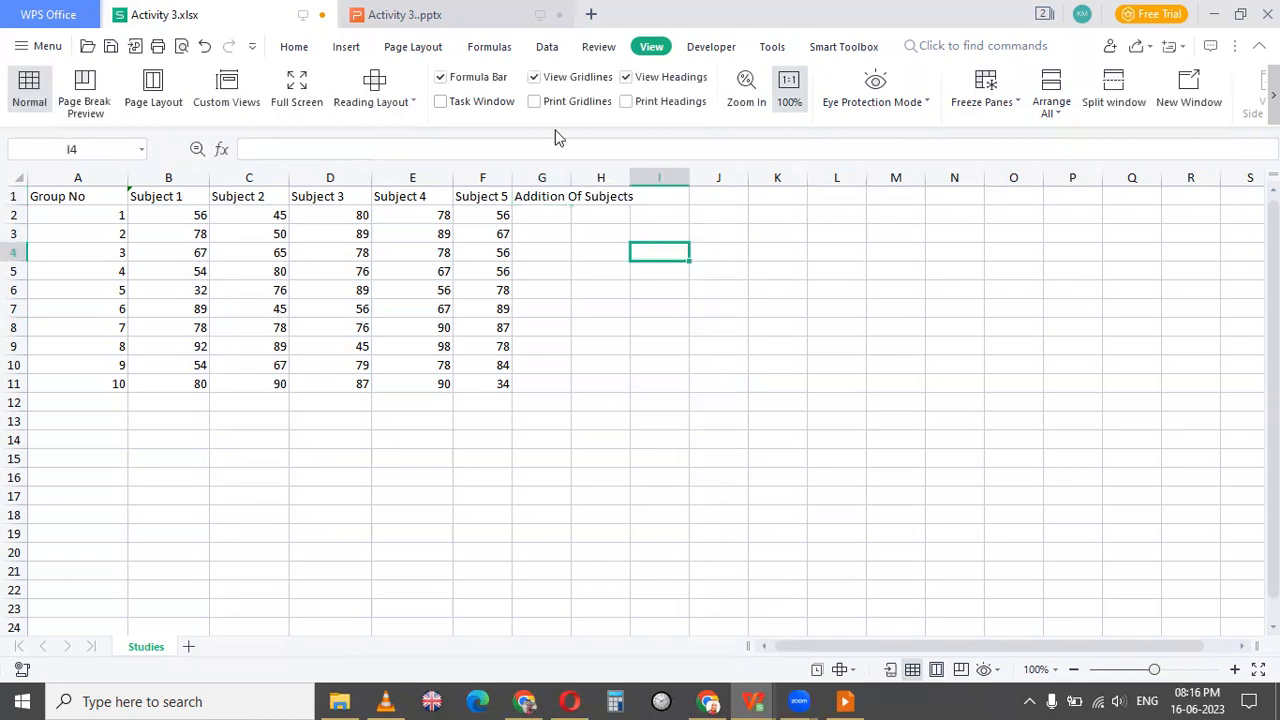
{"action": "left_click_drag", "start_coordinate": [571, 178], "coordinate": [658, 180]}
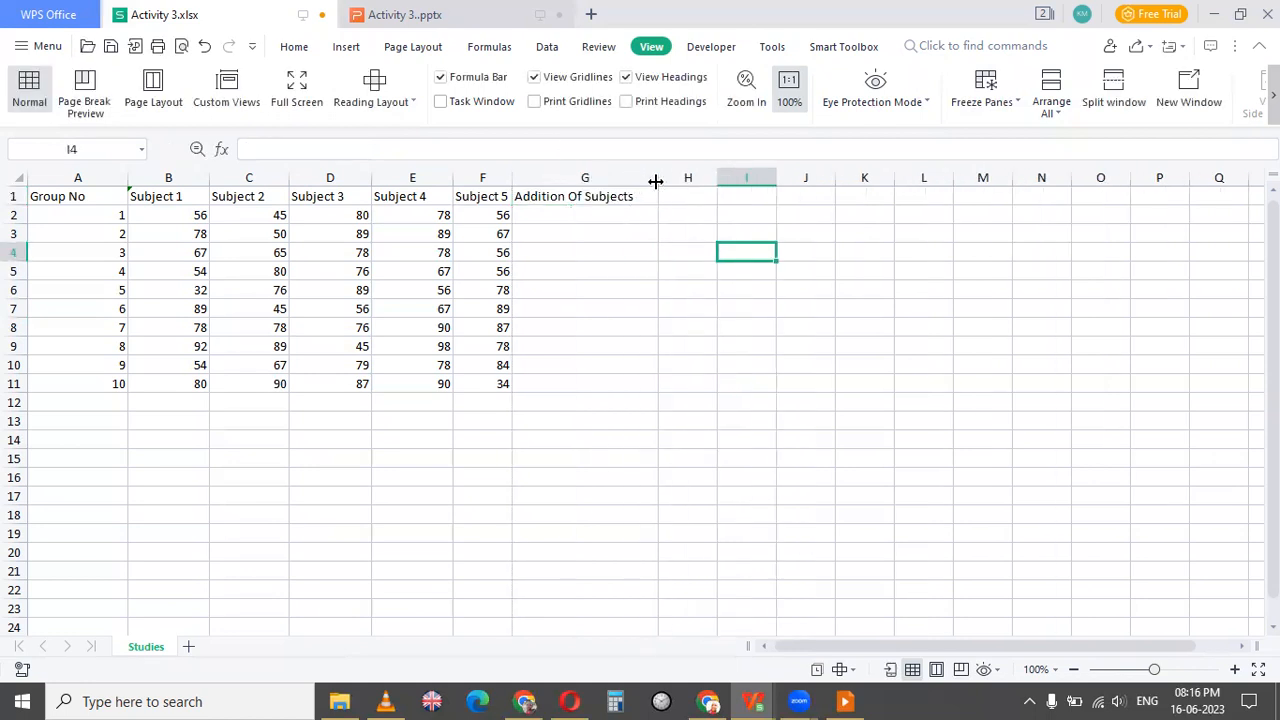
Step: Enter the formula =(B2+C2) in cell G2 to add the Subject 1 and Subject 2 marks of the first group
{"action": "left_click", "coordinate": [595, 215]}
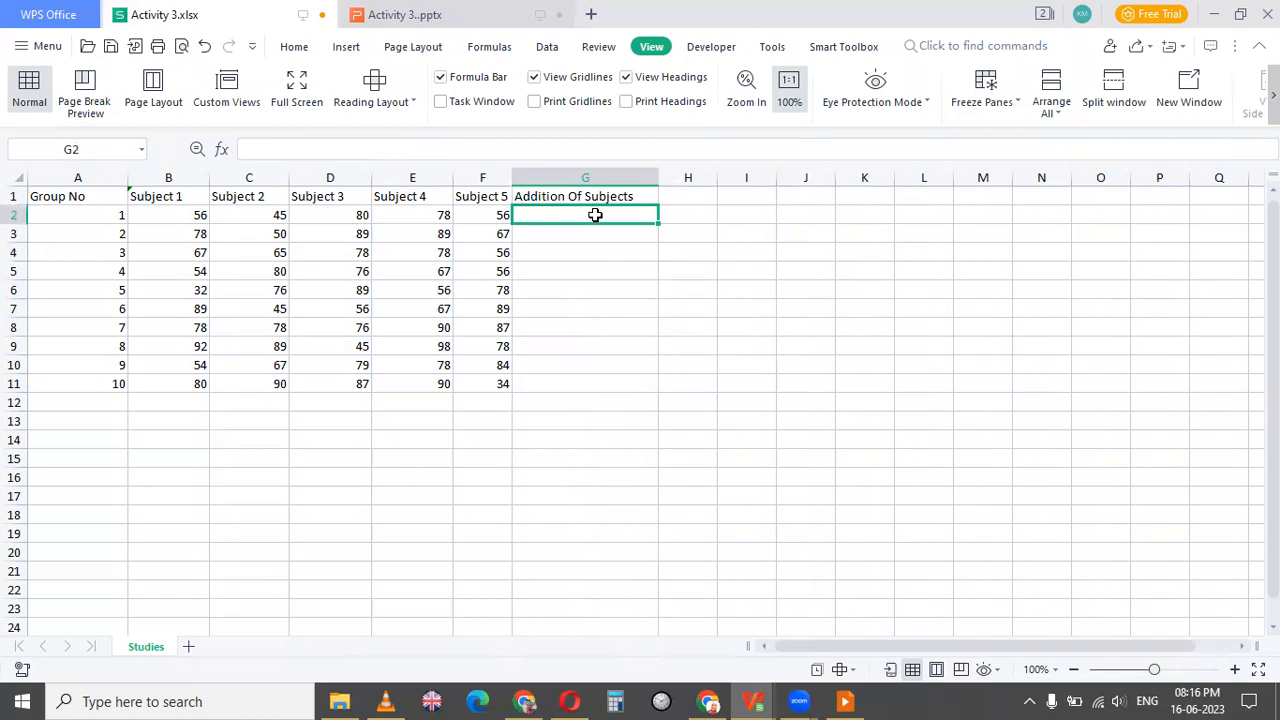
{"action": "type", "text": "="}
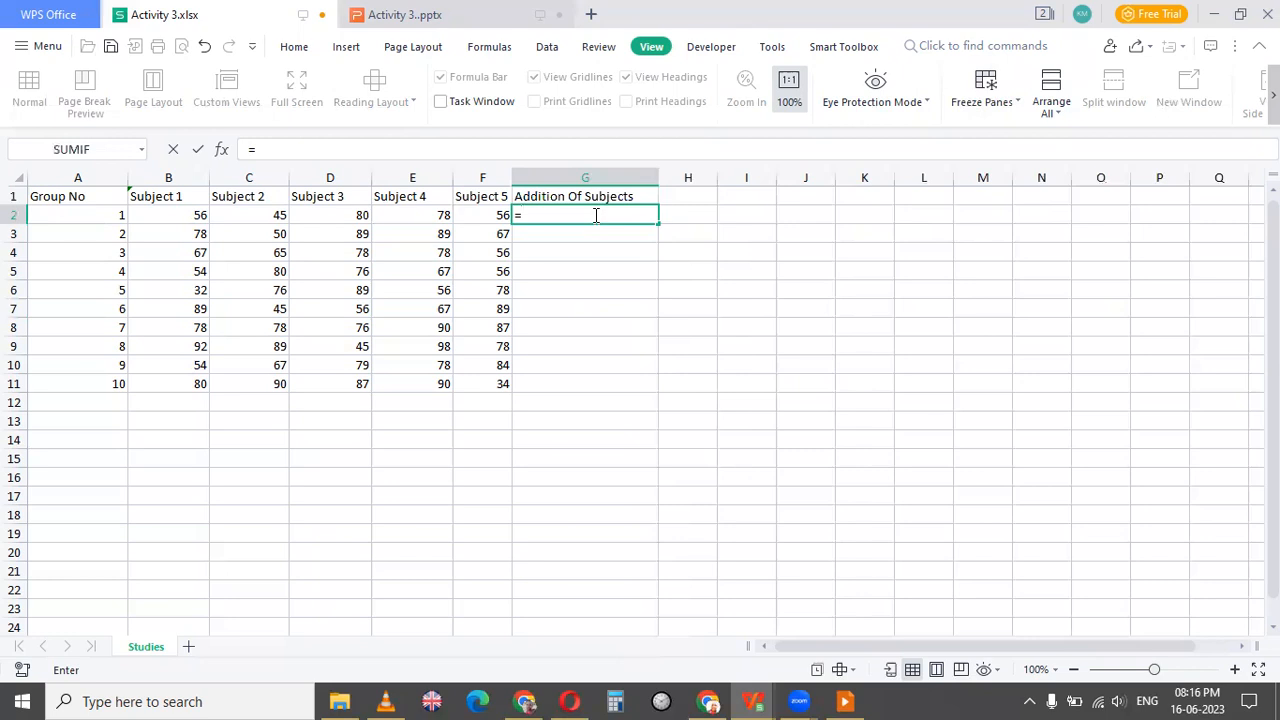
{"action": "type", "text": "("}
{"action": "left_click", "coordinate": [637, 197]}
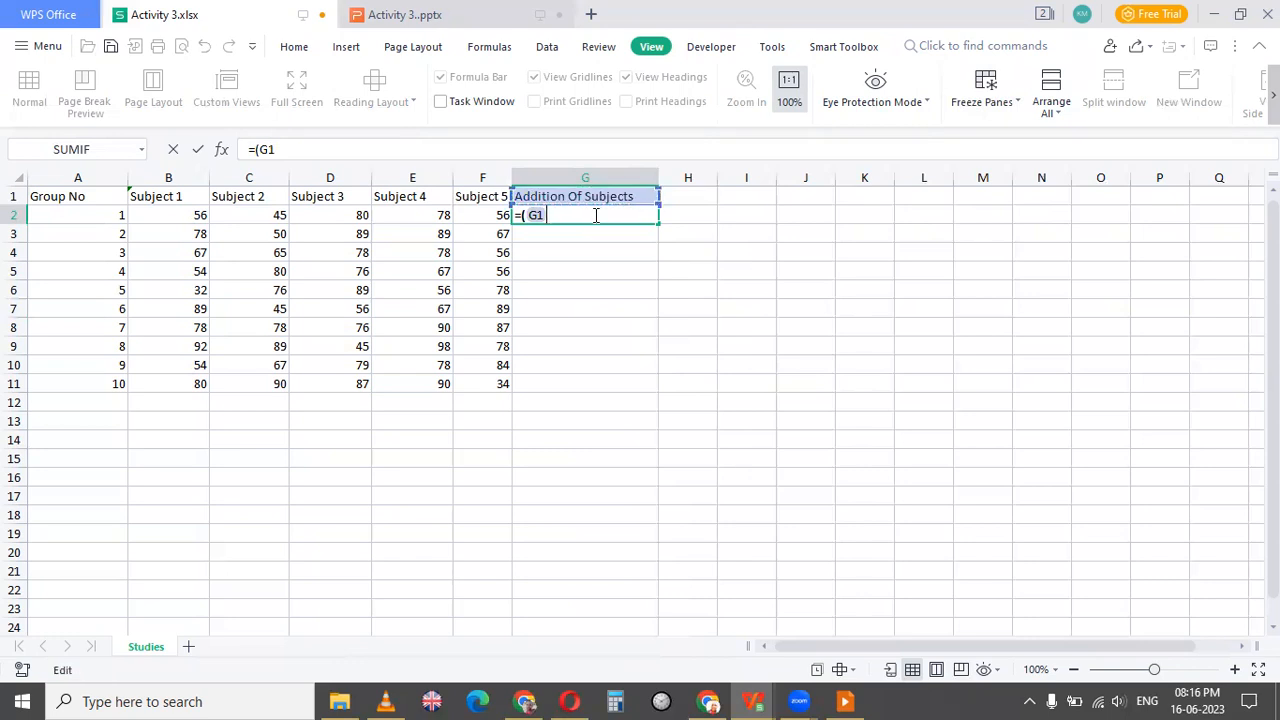
{"action": "key", "text": "BackSpace"}
{"action": "key", "text": "BackSpace"}
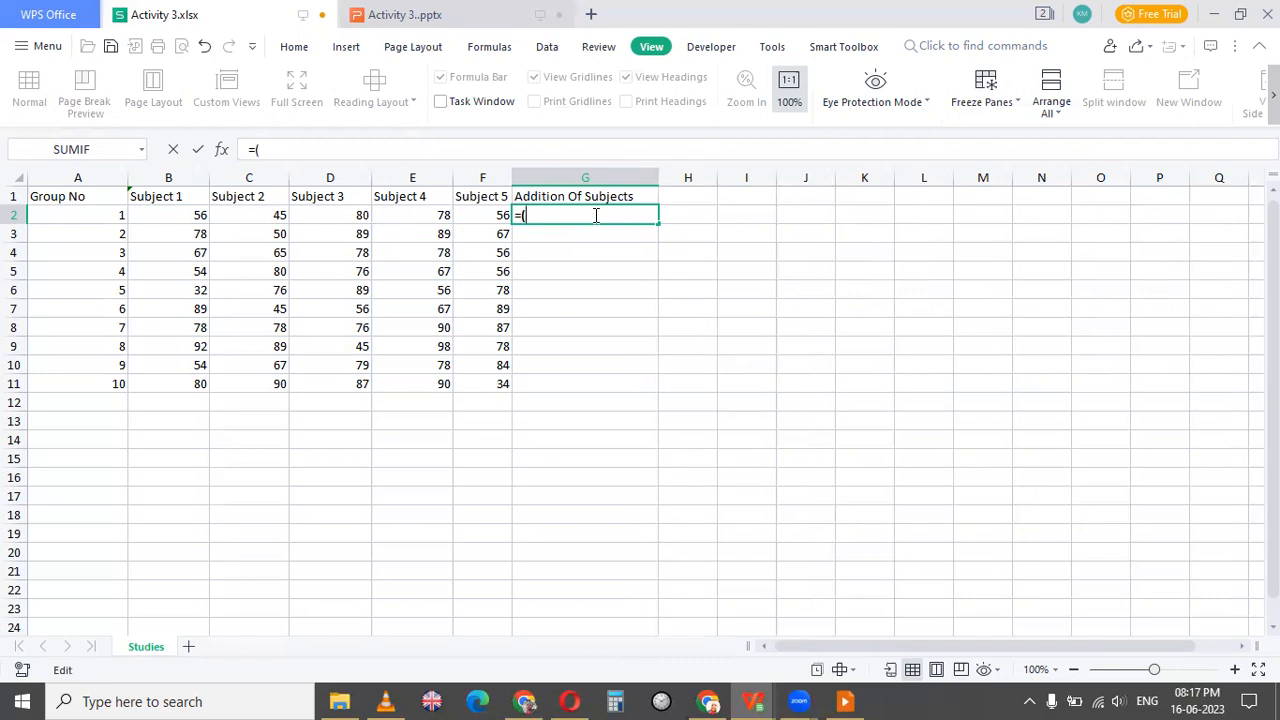
{"action": "type", "text": "b2"}
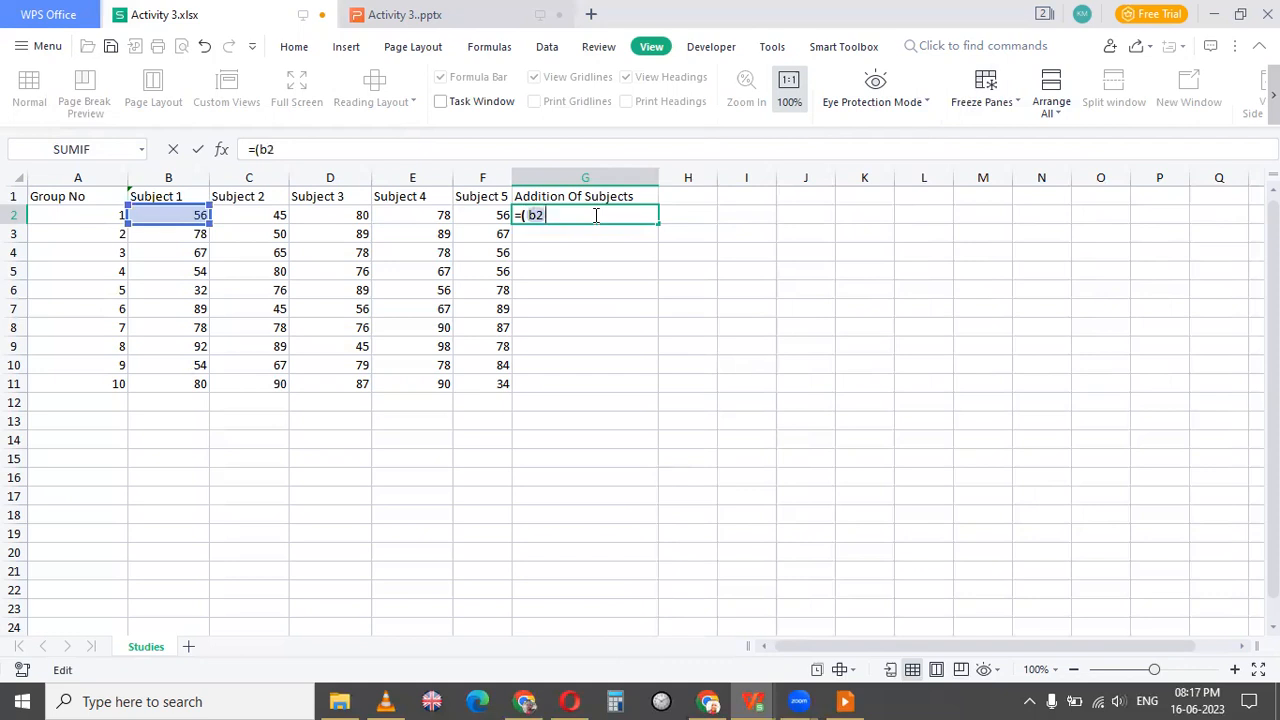
{"action": "type", "text": "+"}
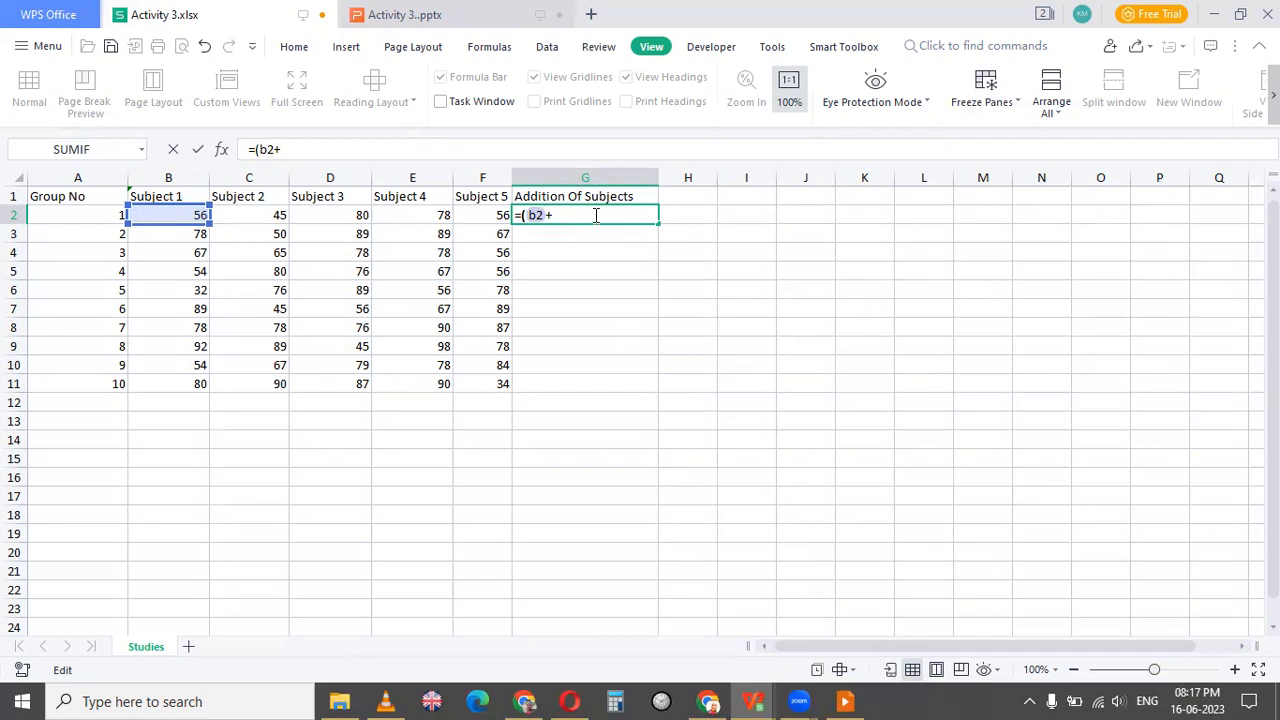
{"action": "type", "text": "c2"}
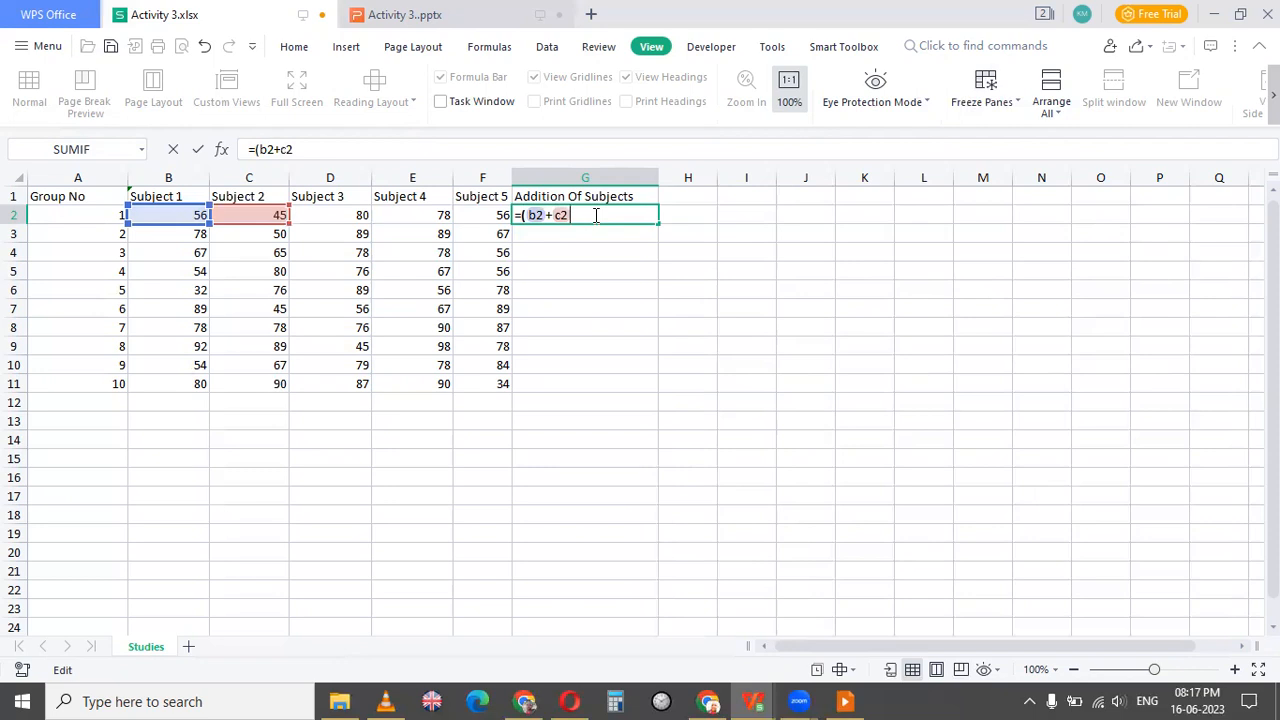
{"action": "type", "text": ")"}
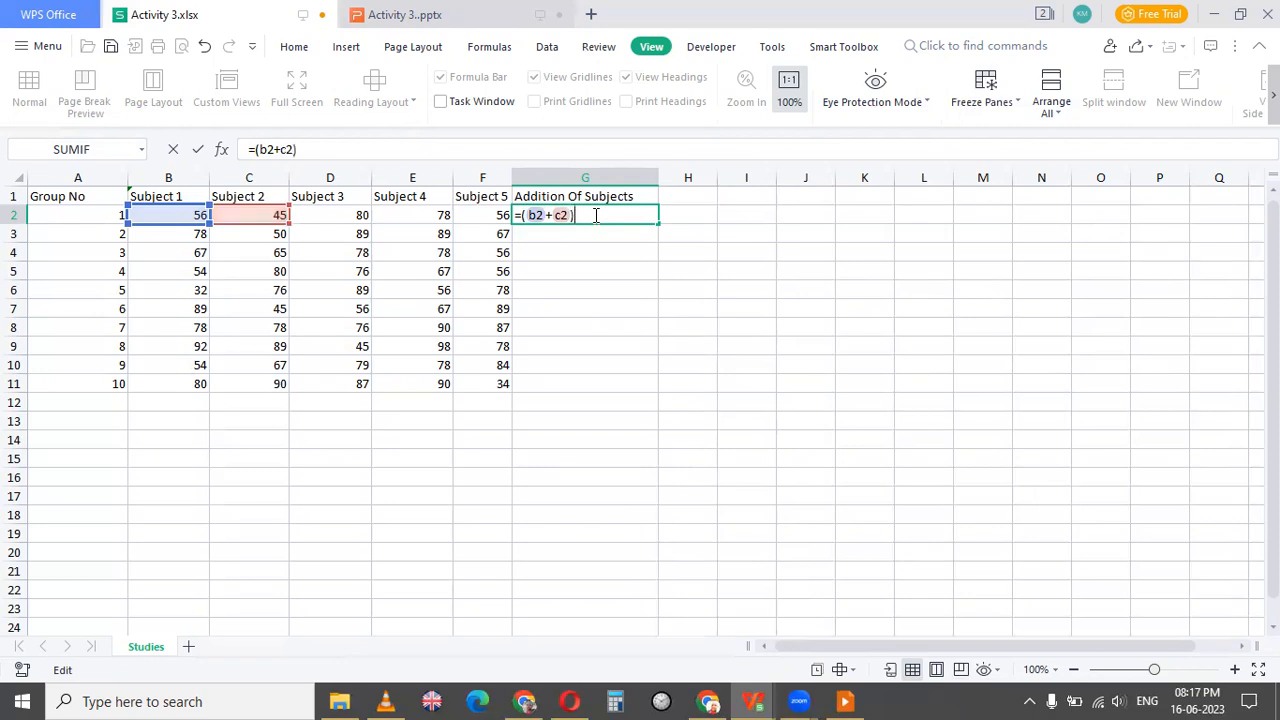
{"action": "key", "text": "Return"}
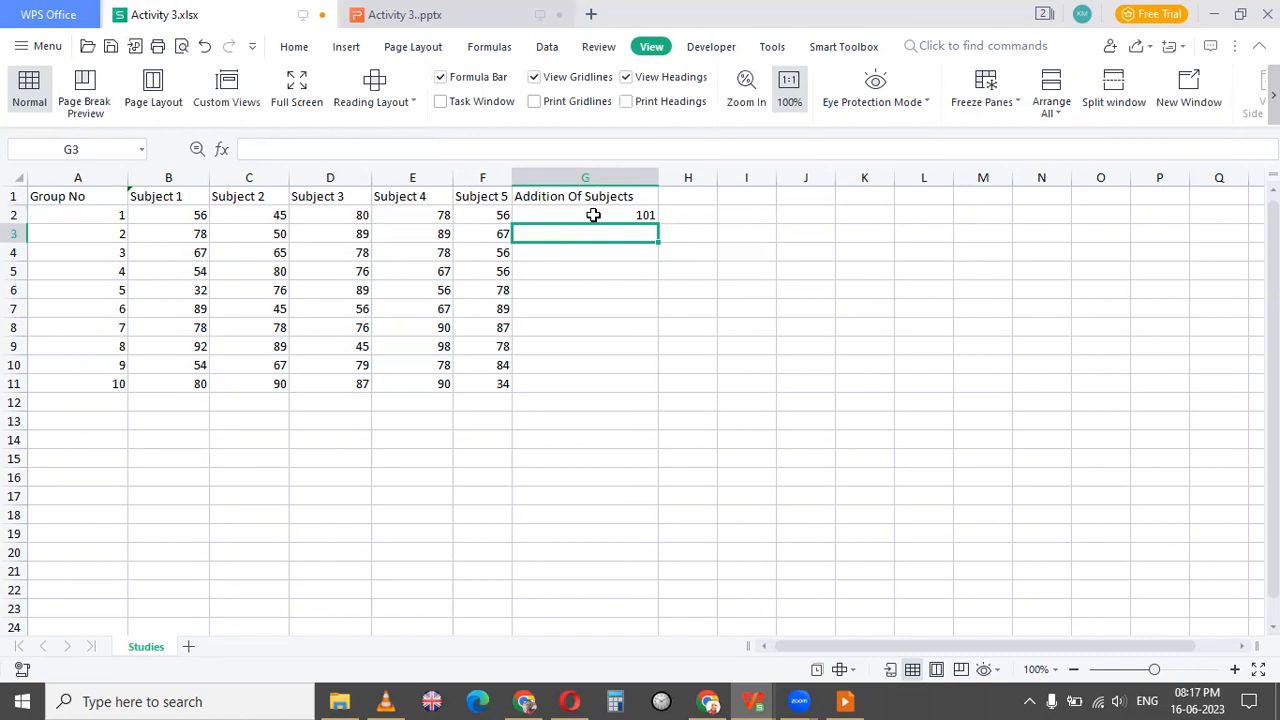
Step: Fill the addition formula from G2 down to G11 for all ten groups
{"action": "left_click", "coordinate": [593, 215]}
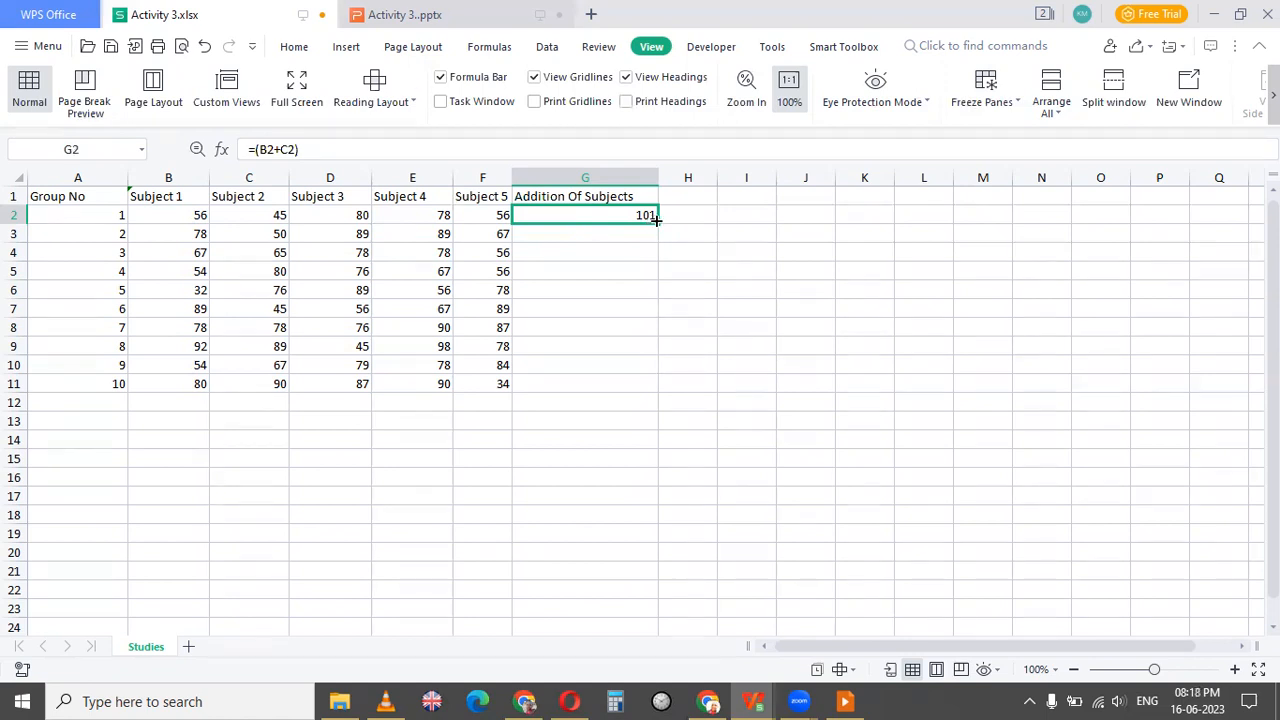
{"action": "left_click_drag", "start_coordinate": [656, 220], "coordinate": [668, 381]}
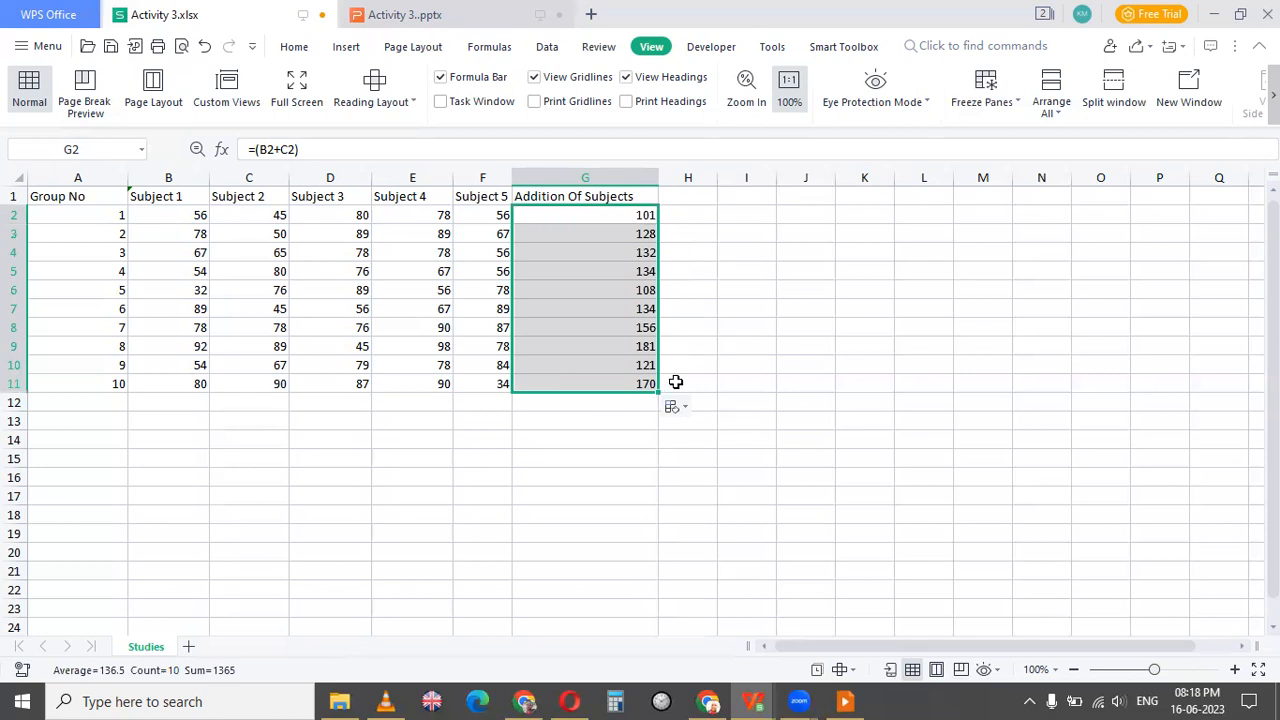
{"action": "left_click", "coordinate": [600, 427]}
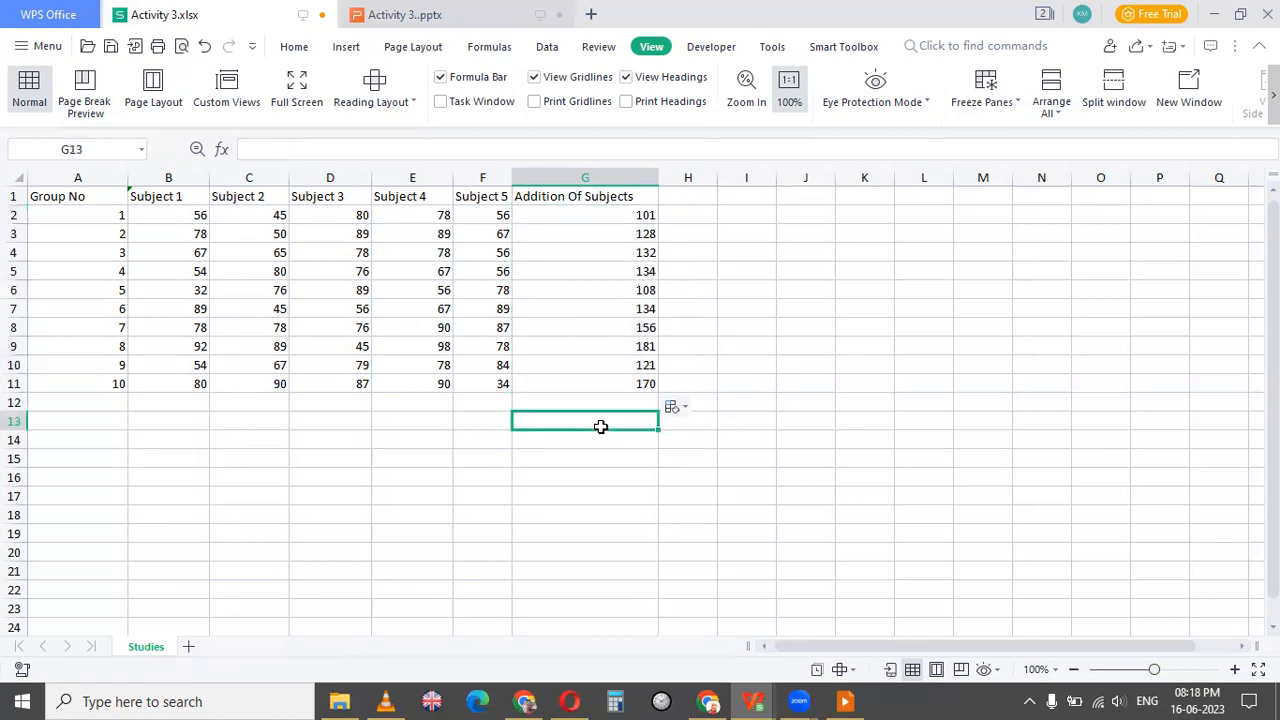
Step: Change the heading in G1 to "Addition Of Subjects(1&2)" and widen column G to fit it
{"action": "left_click", "coordinate": [641, 202]}
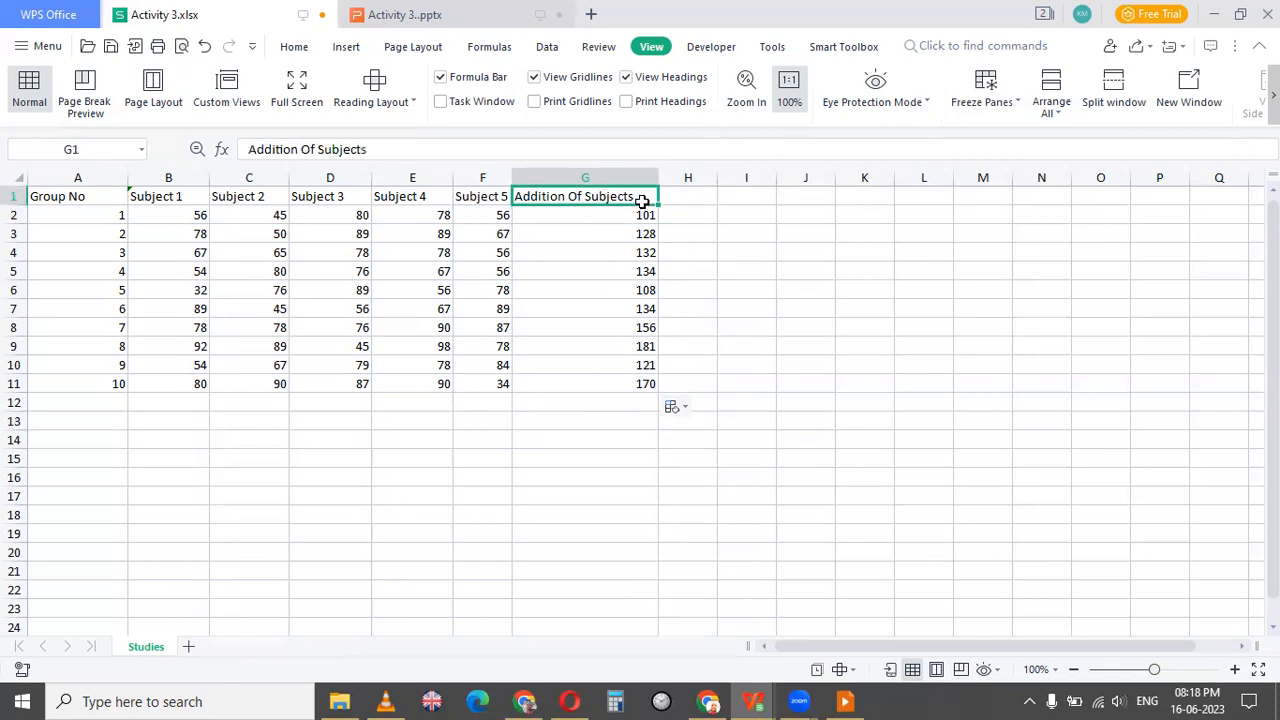
{"action": "double_click", "coordinate": [642, 199]}
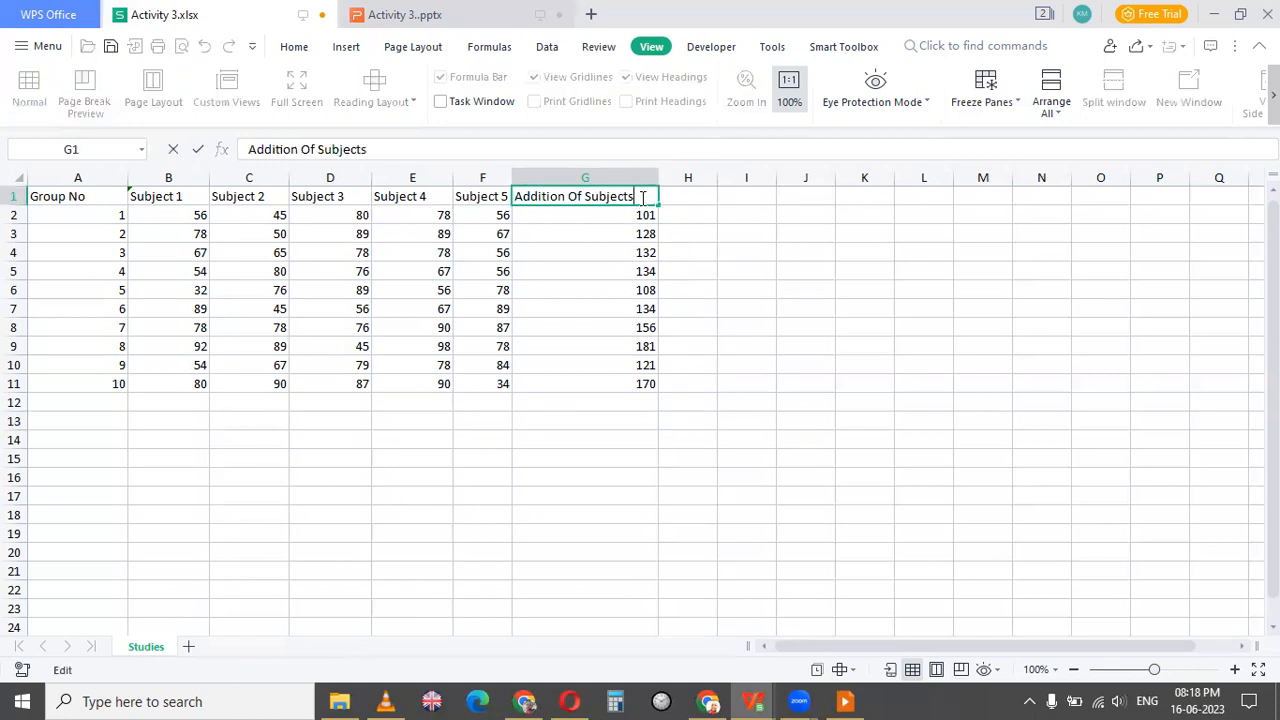
{"action": "type", "text": "(1&2"}
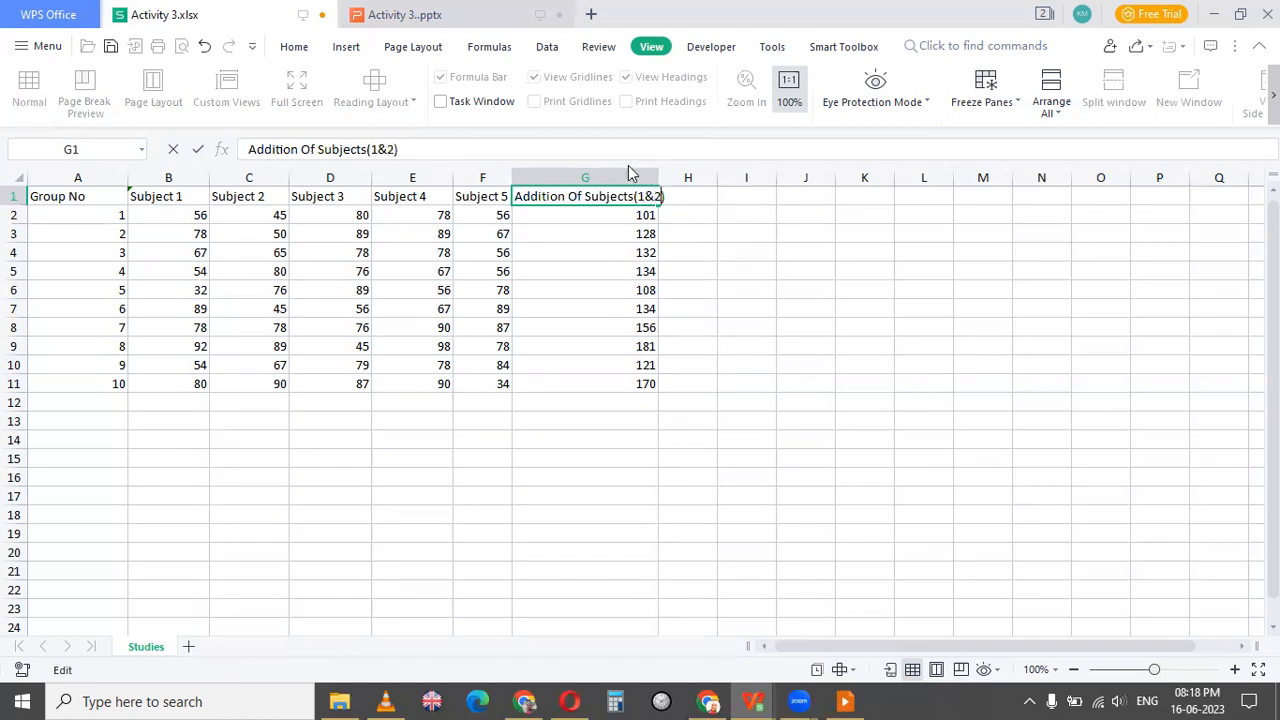
{"action": "left_click", "coordinate": [578, 447]}
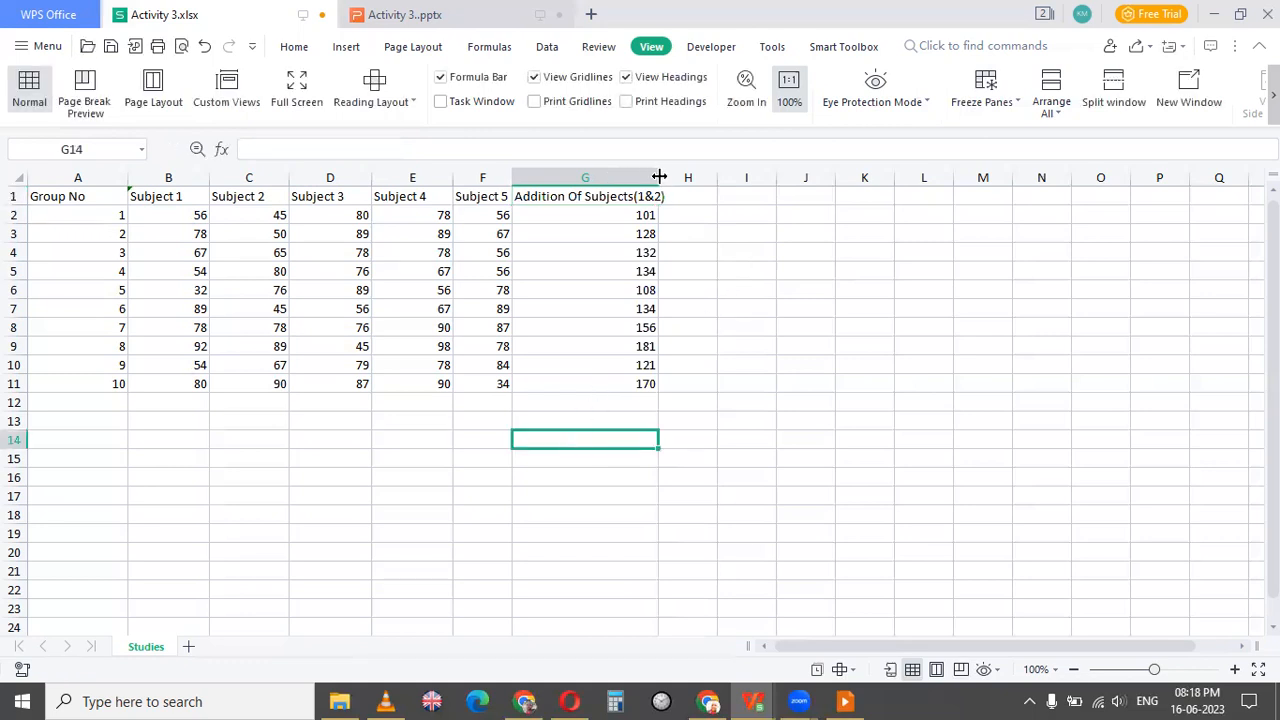
{"action": "left_click_drag", "start_coordinate": [659, 177], "coordinate": [678, 177]}
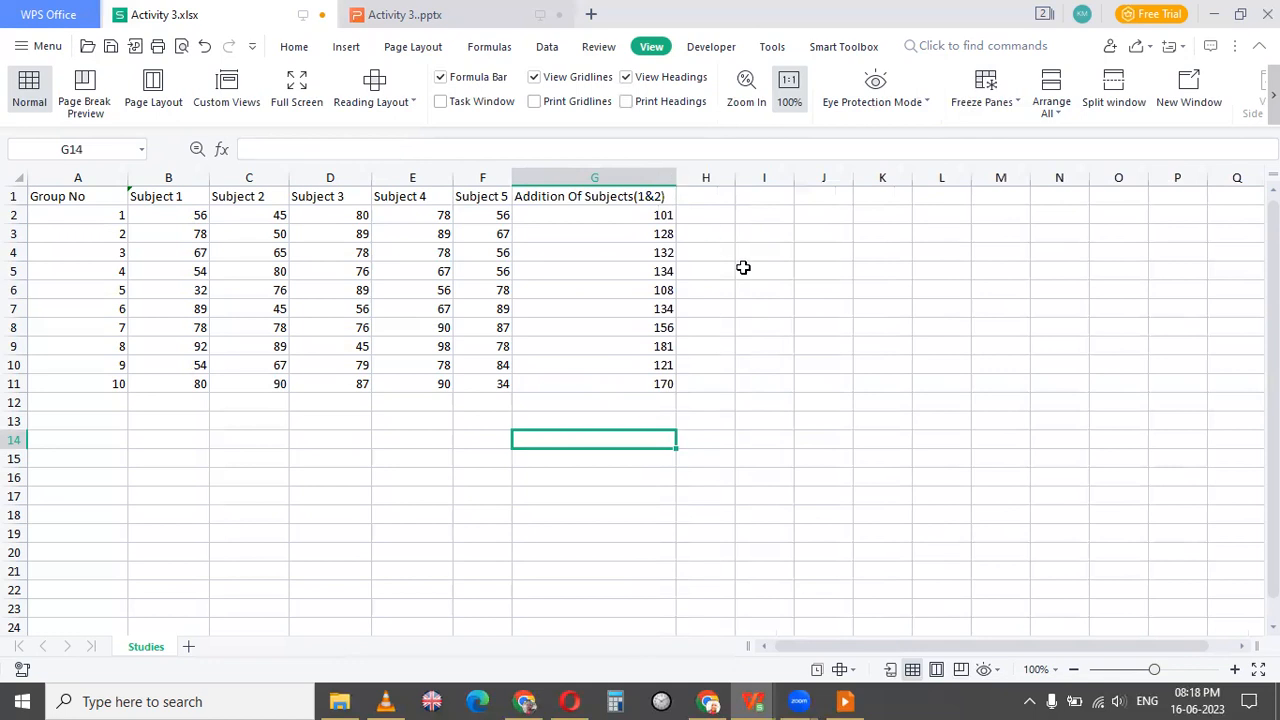
Step: Enter the heading "Subtraction Of Subjects" in cell H1 and widen column H to fit it
{"action": "left_click", "coordinate": [702, 195]}
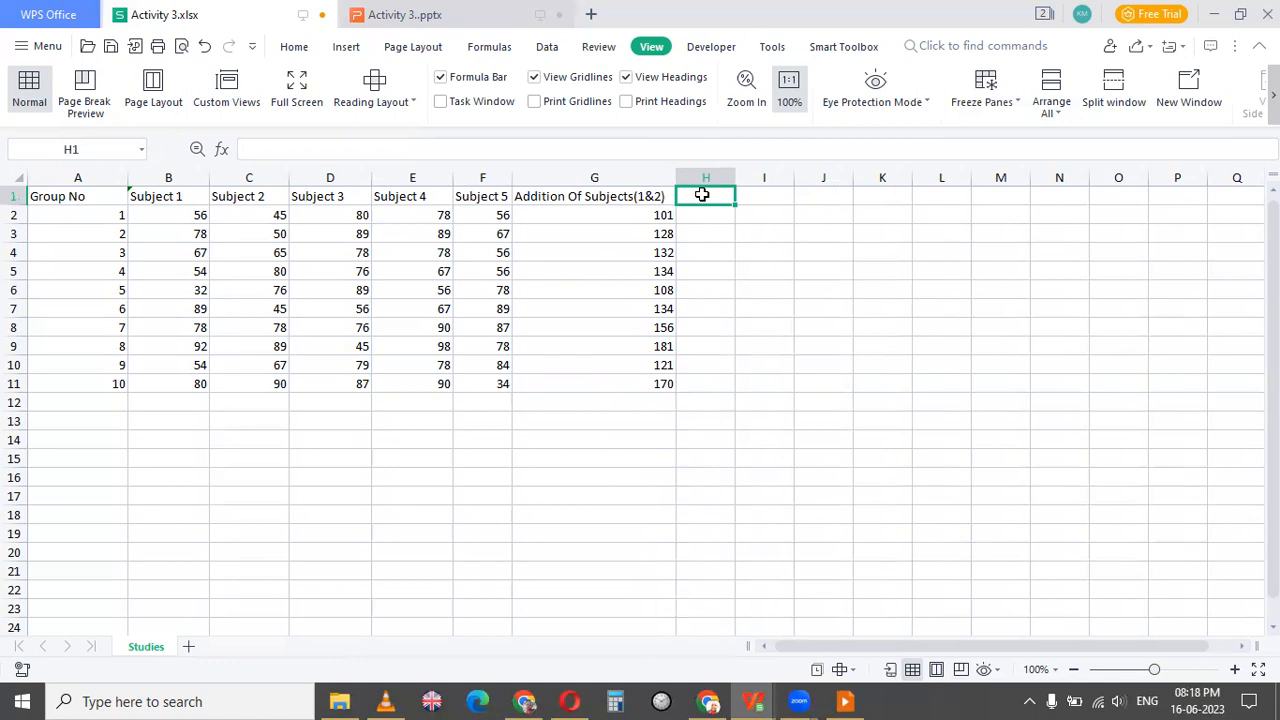
{"action": "type", "text": "Su"}
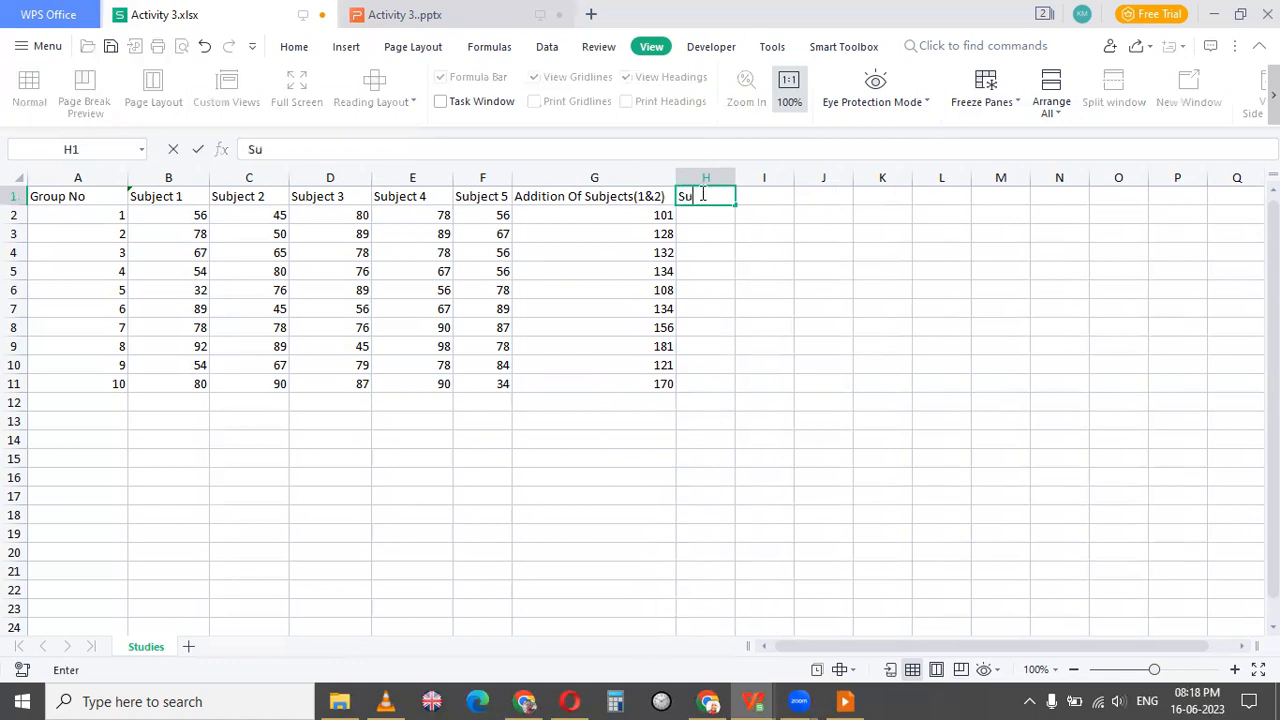
{"action": "type", "text": "btraction Of"}
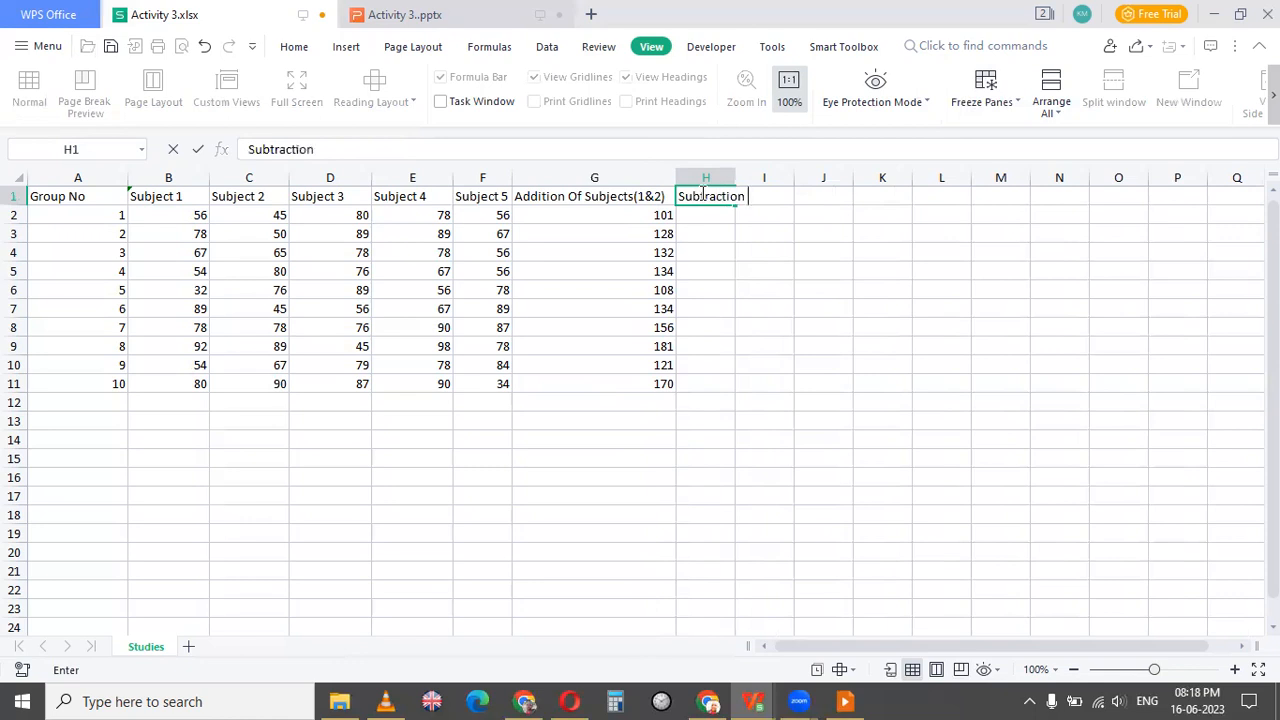
{"action": "type", "text": " Subject"}
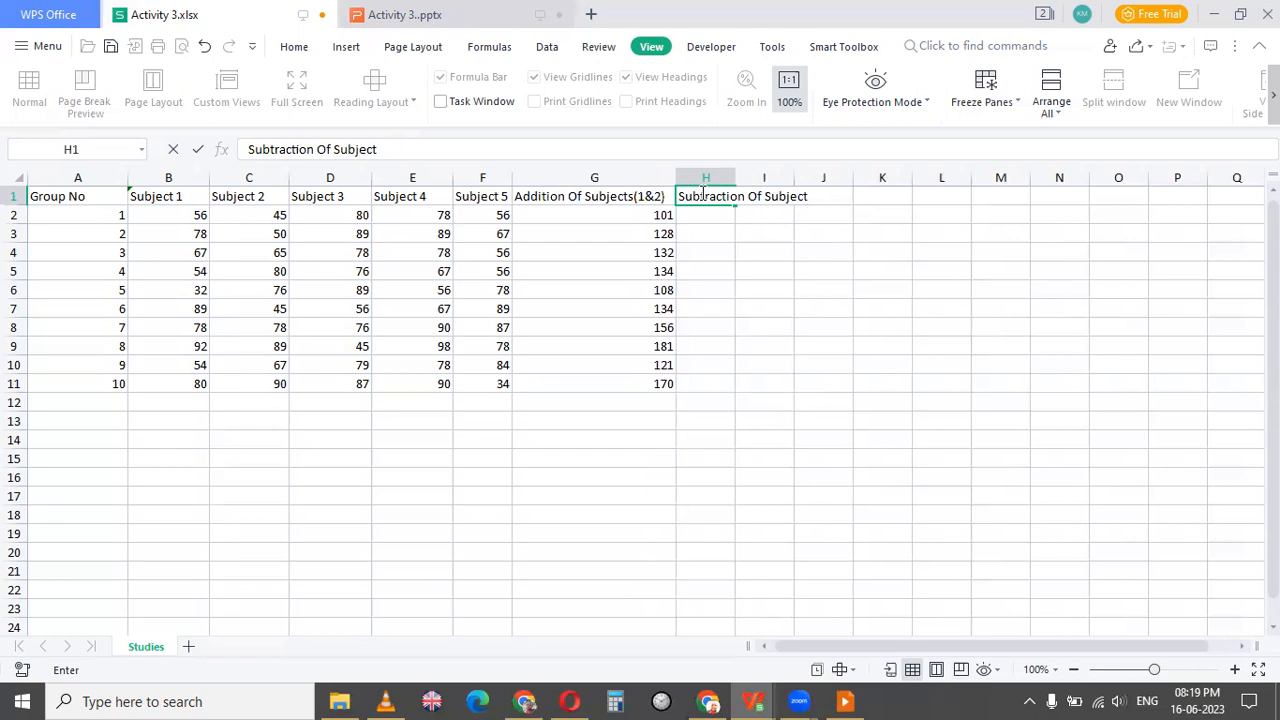
{"action": "type", "text": "s"}
{"action": "left_click", "coordinate": [782, 384]}
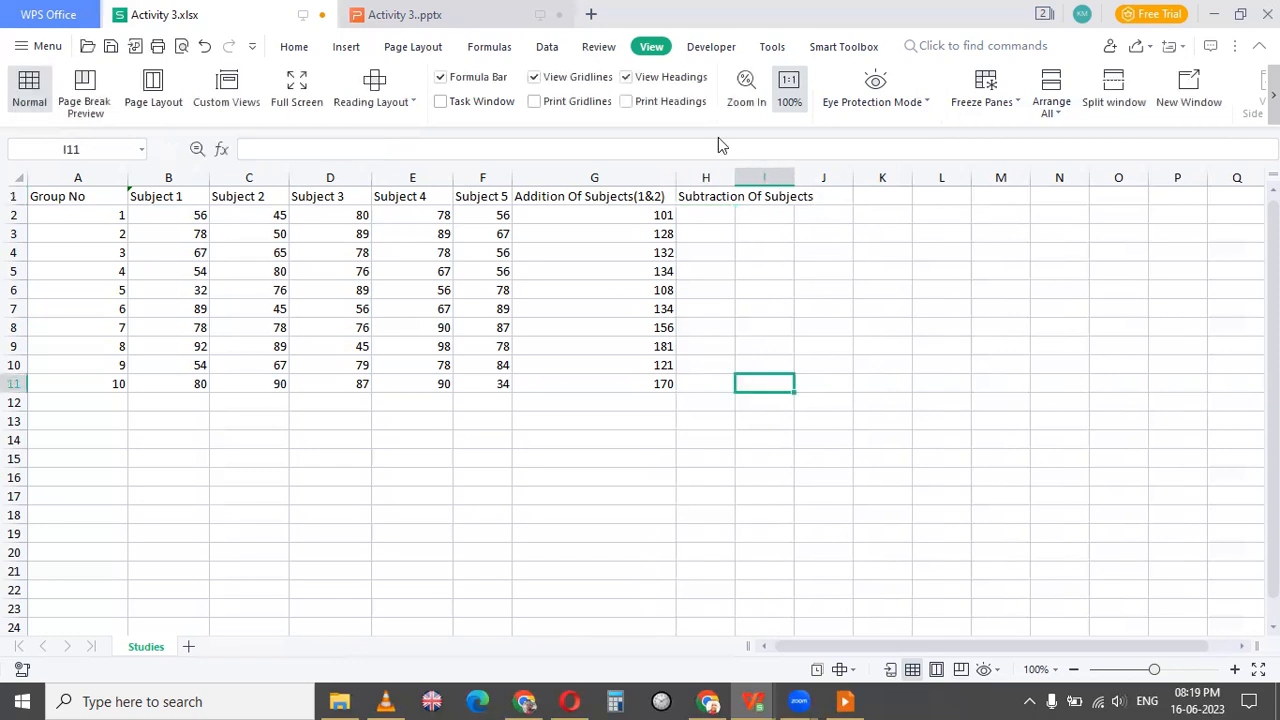
{"action": "left_click", "coordinate": [728, 177]}
{"action": "left_click_drag", "start_coordinate": [736, 178], "coordinate": [816, 178]}
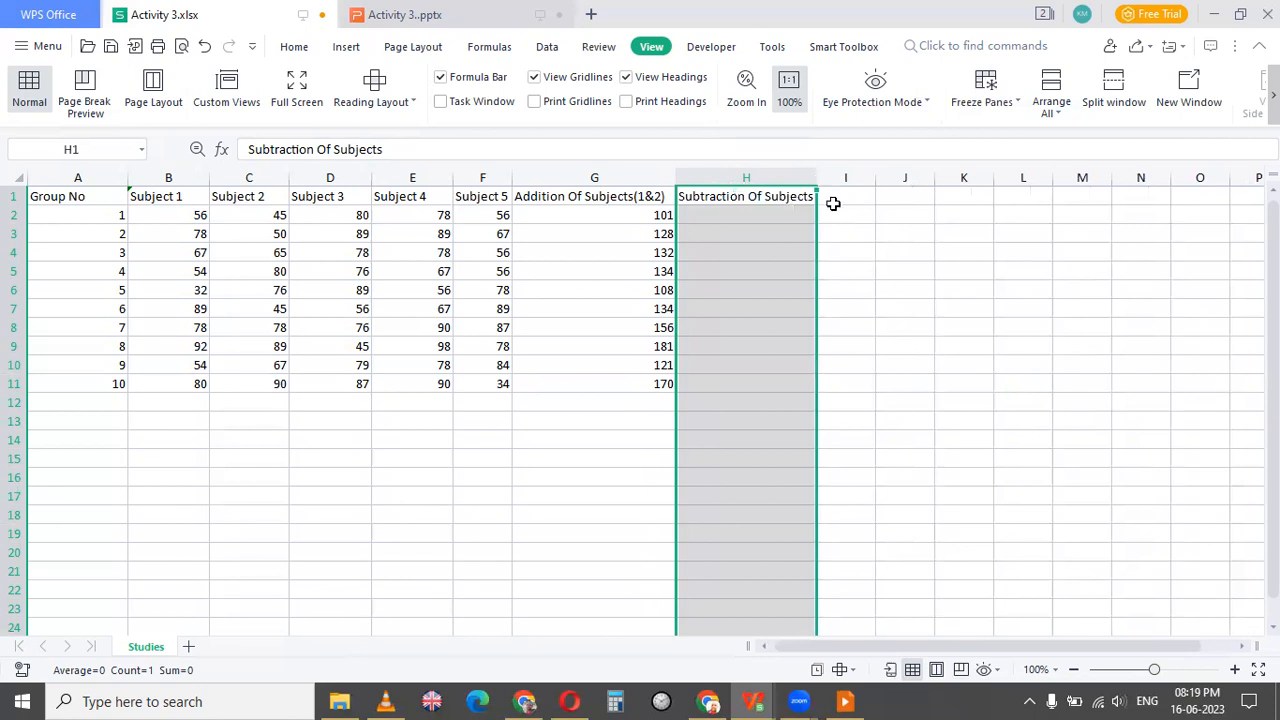
Step: Enter the formula =(B2-C2) in cell H2 to subtract the Subject 2 mark from the Subject 1 mark
{"action": "left_click", "coordinate": [754, 218]}
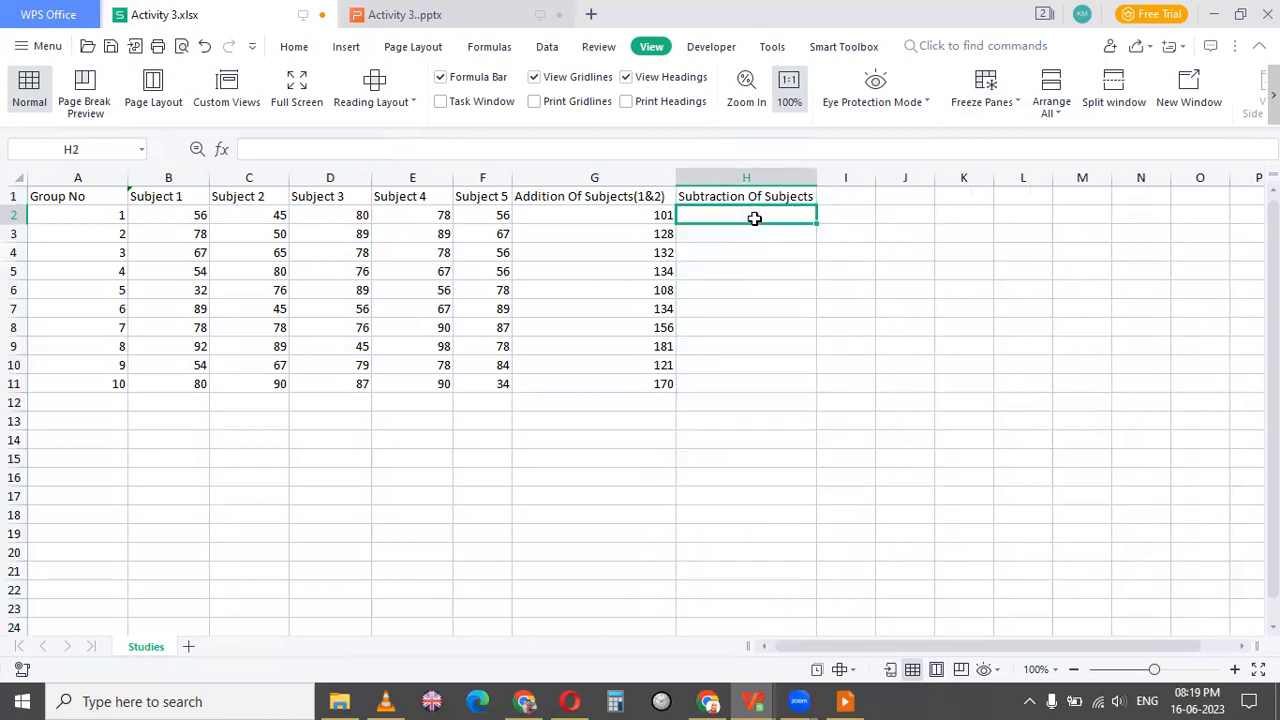
{"action": "type", "text": "="}
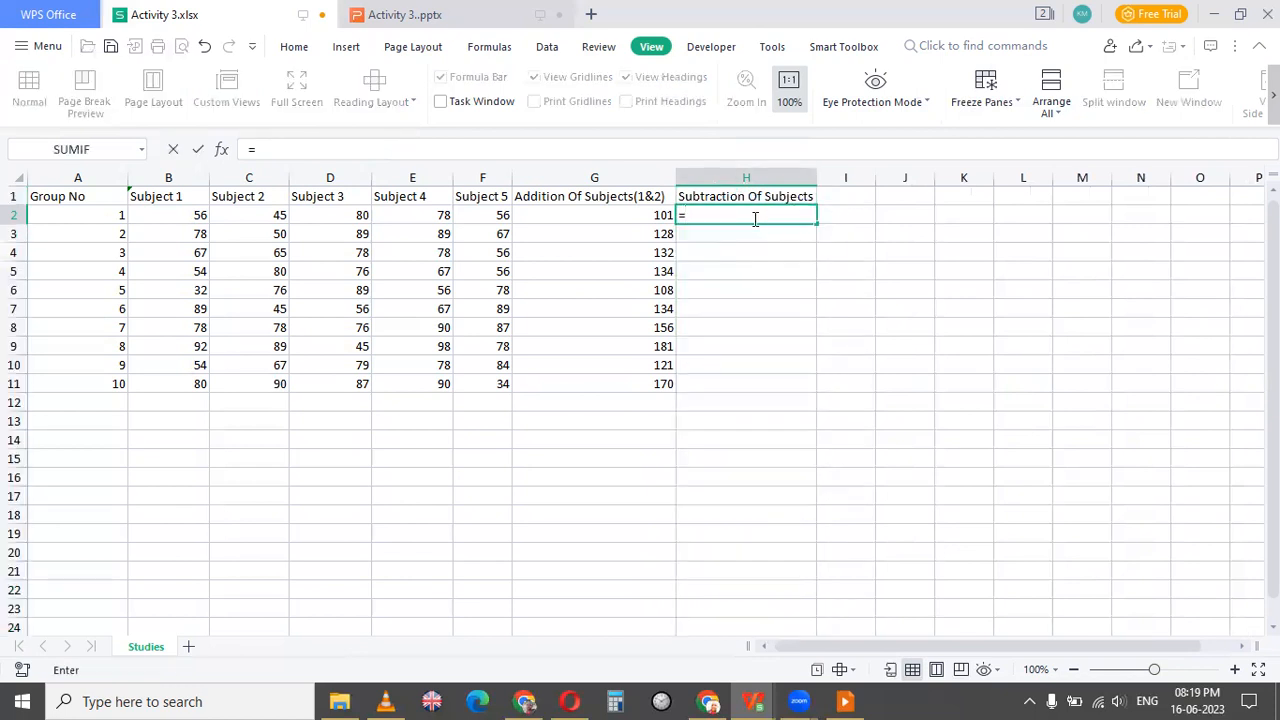
{"action": "type", "text": "("}
{"action": "type", "text": "B"}
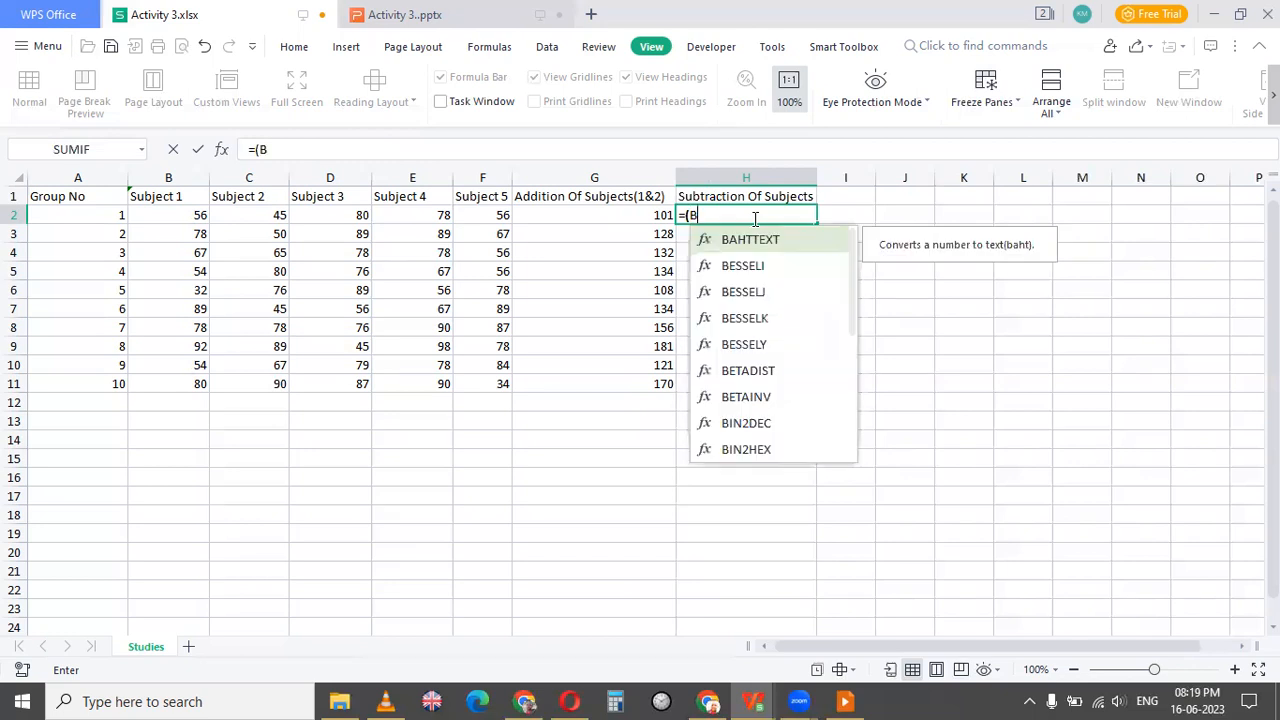
{"action": "type", "text": "2"}
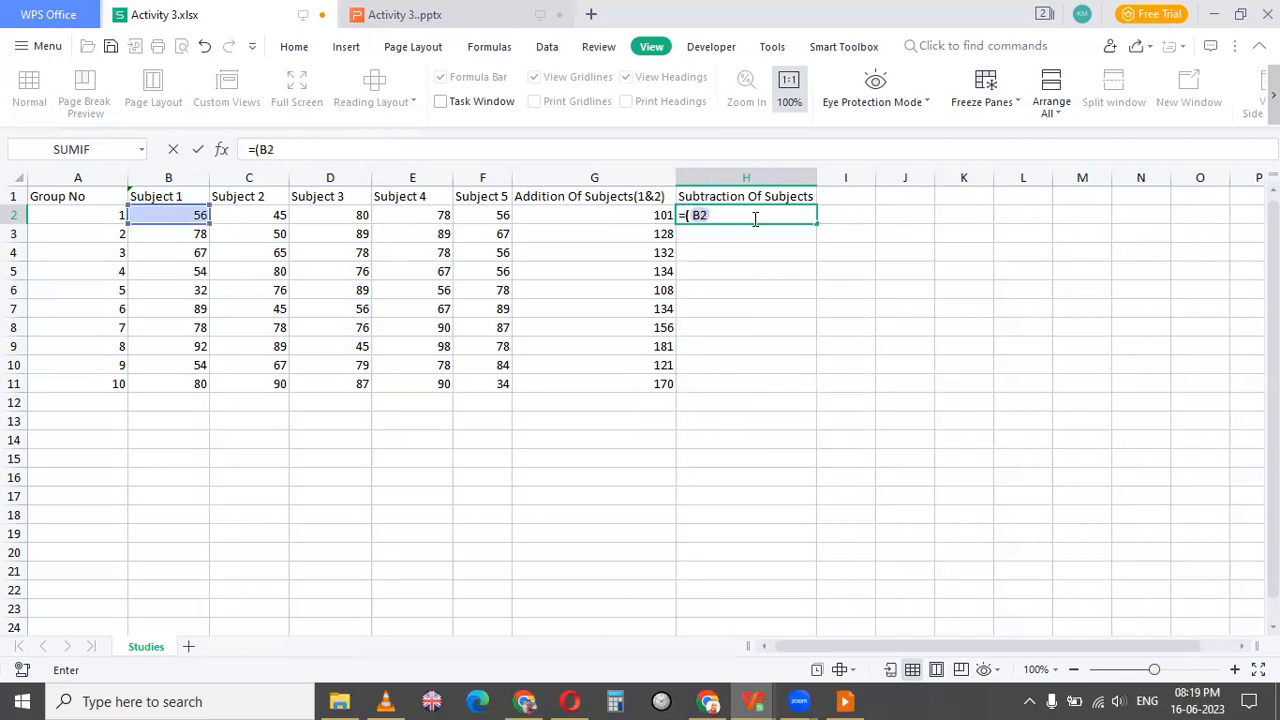
{"action": "type", "text": "-"}
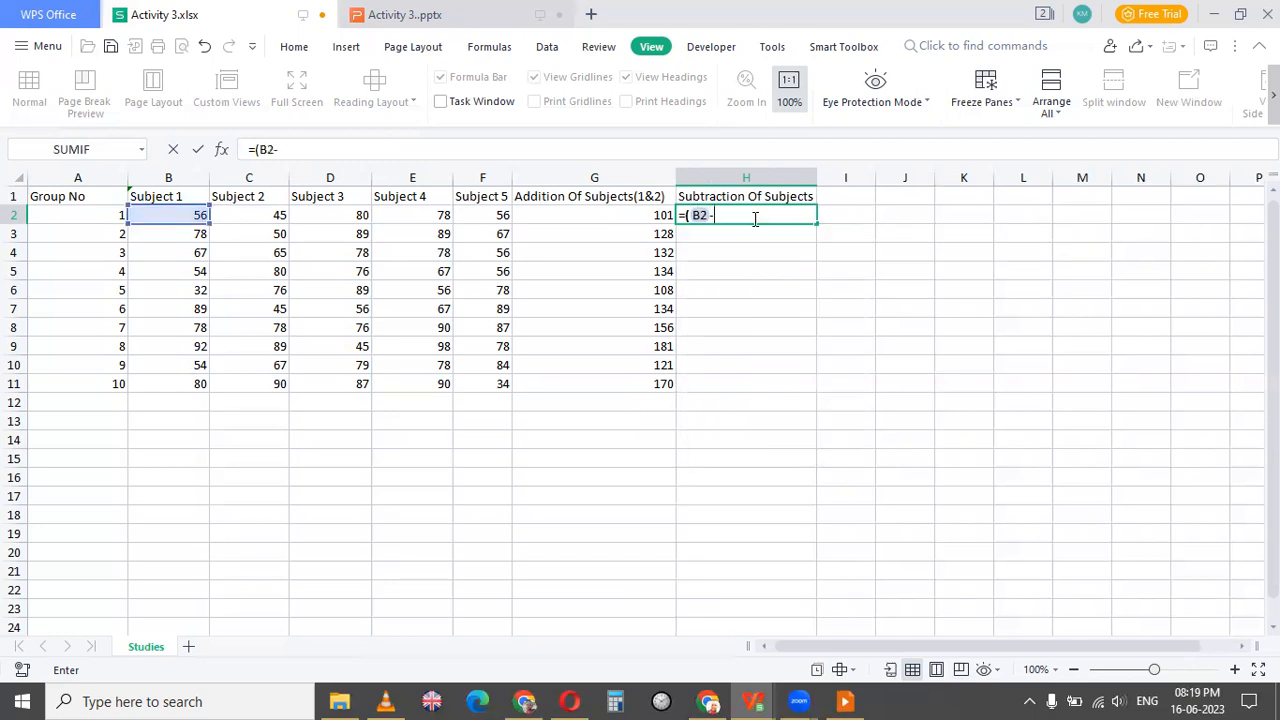
{"action": "type", "text": "c"}
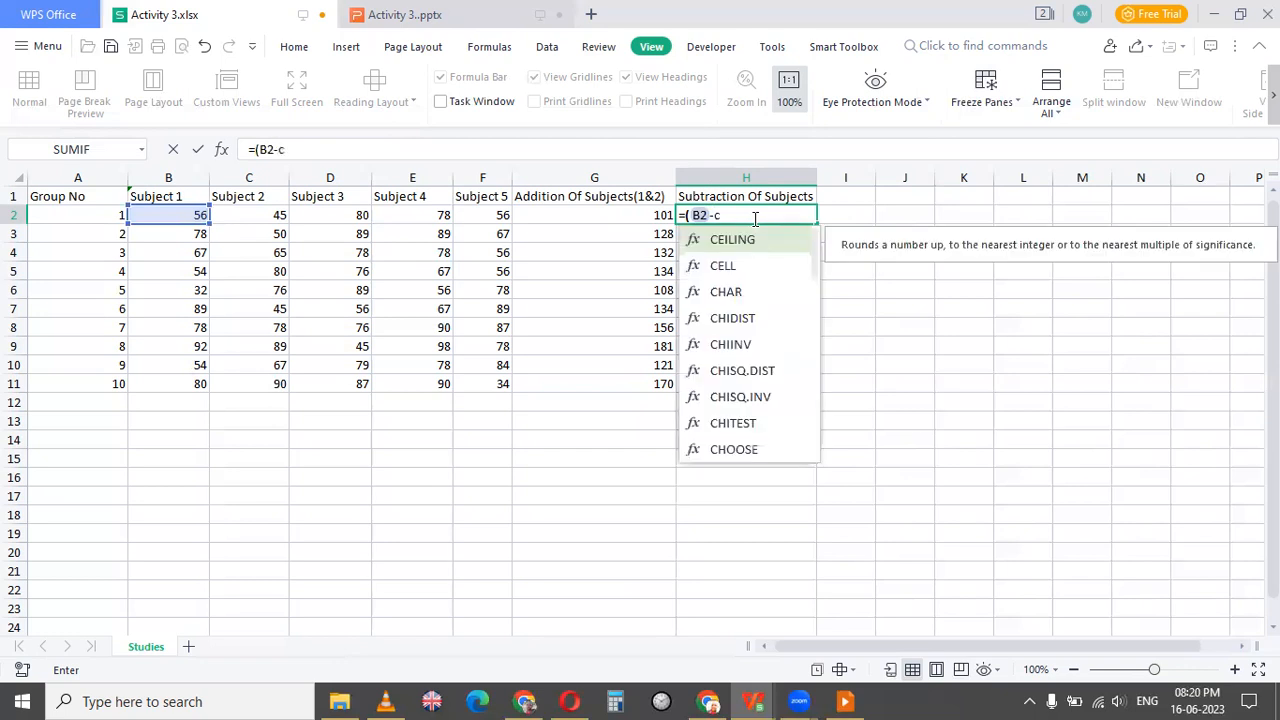
{"action": "type", "text": "2)"}
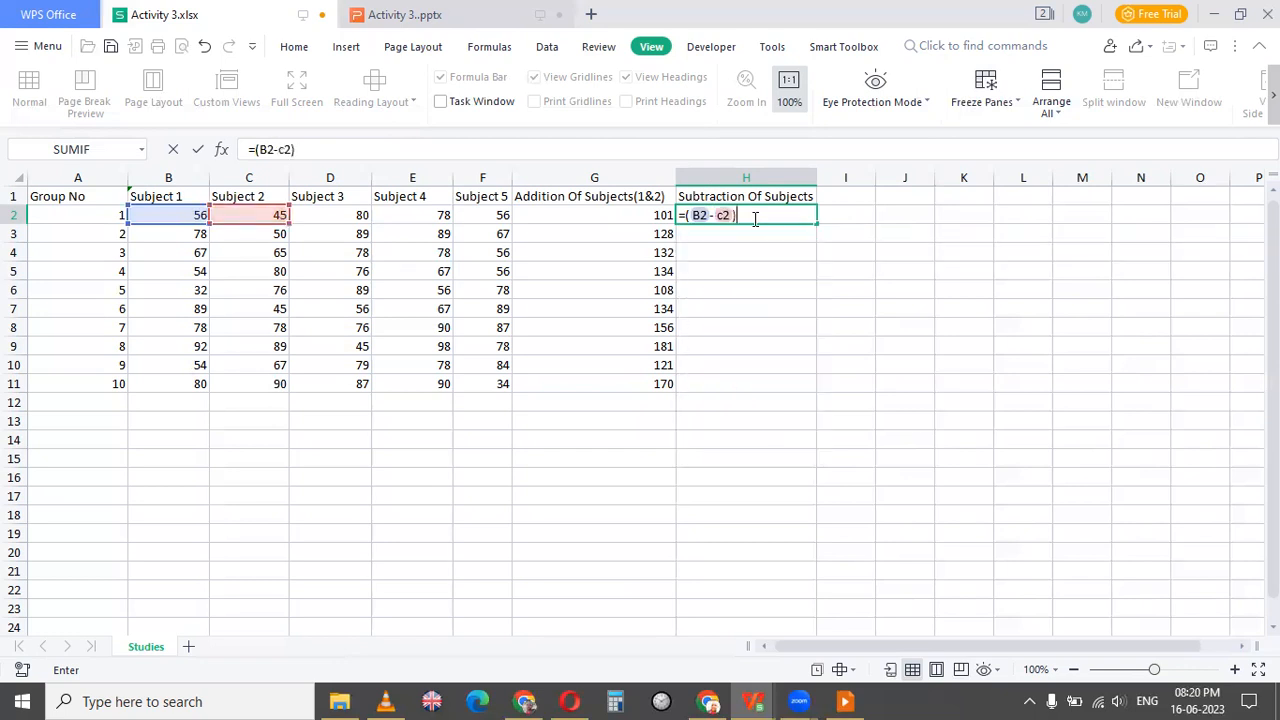
{"action": "key", "text": "Return"}
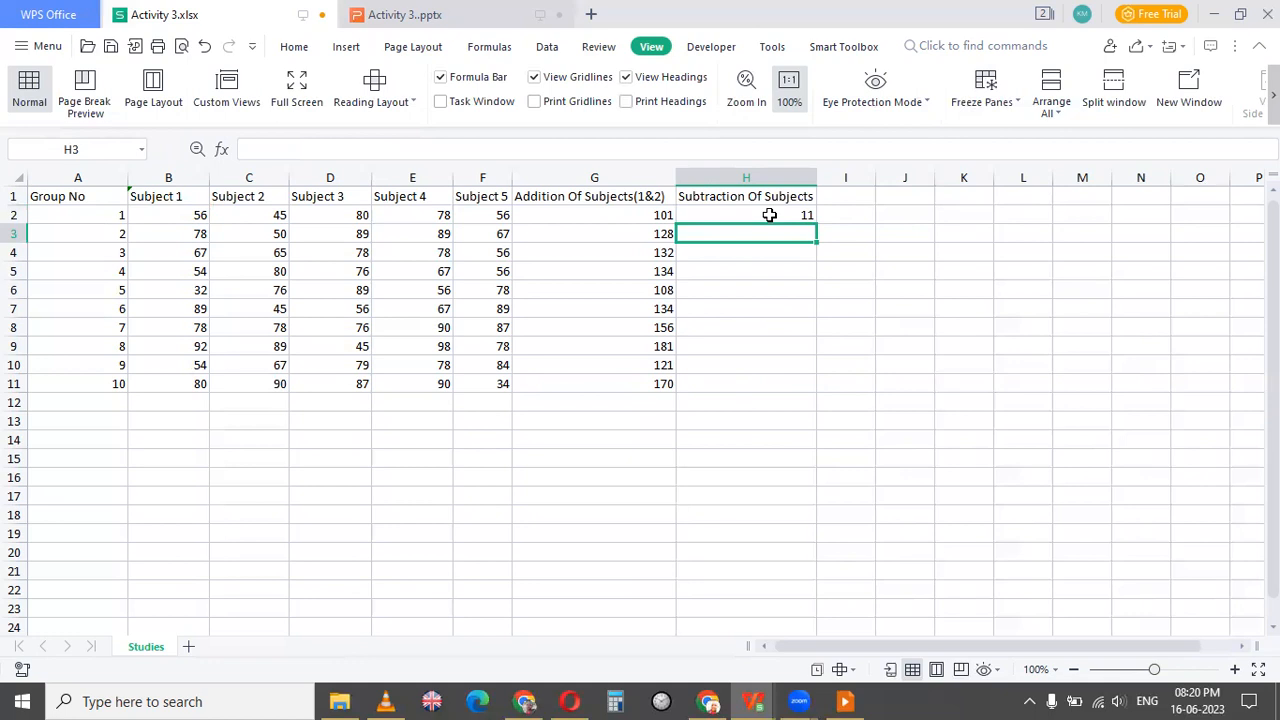
Step: Fill the subtraction formula from H2 down to H11 for all ten groups
{"action": "left_click", "coordinate": [769, 215]}
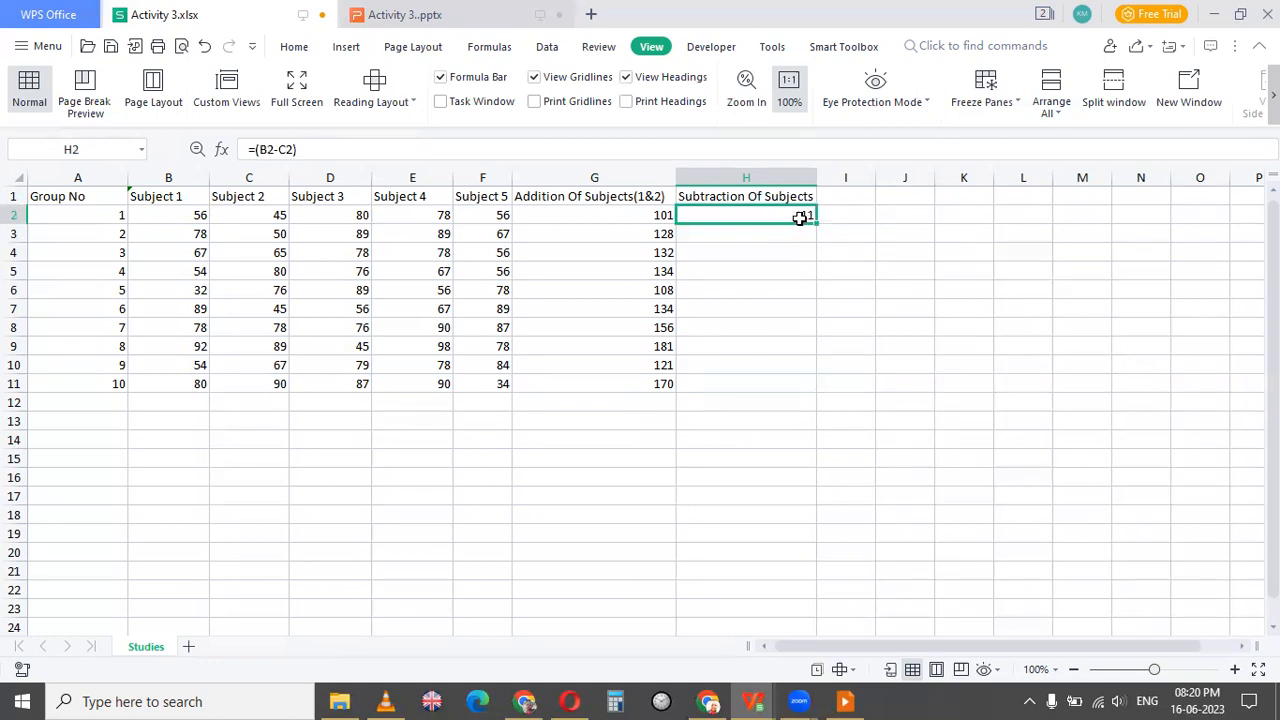
{"action": "left_click_drag", "start_coordinate": [816, 219], "coordinate": [827, 384]}
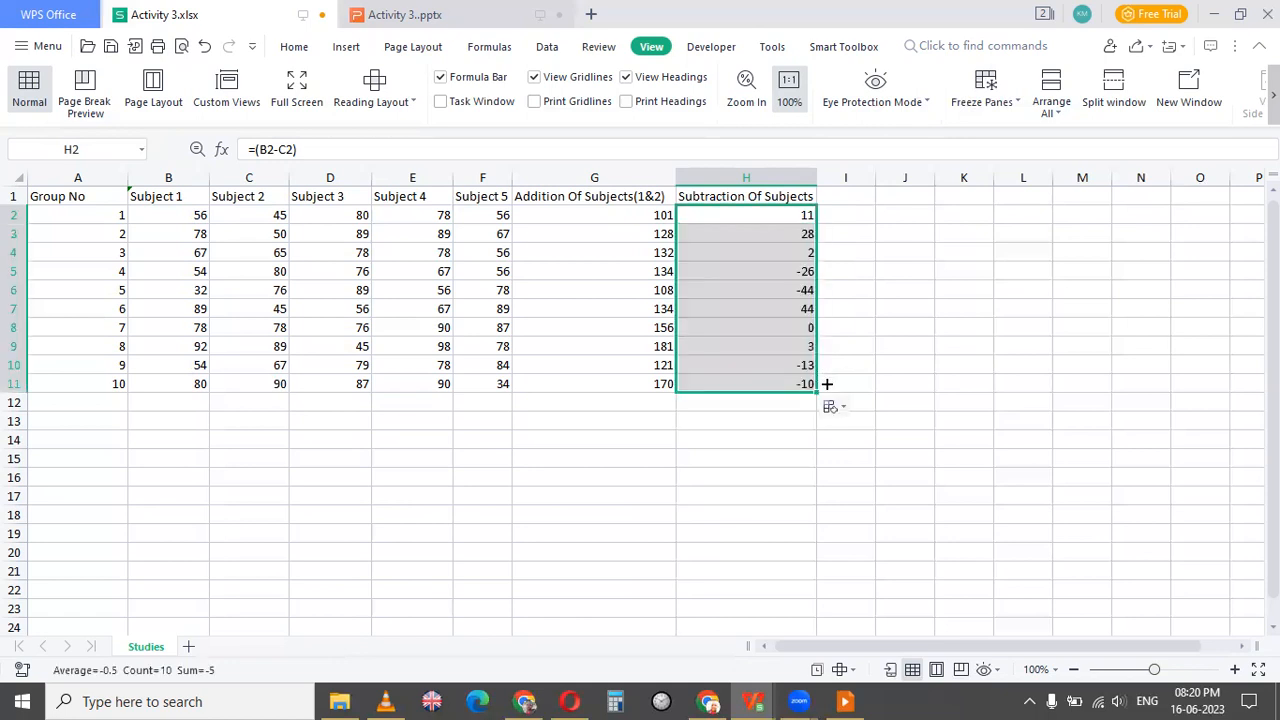
{"action": "left_click", "coordinate": [788, 426]}
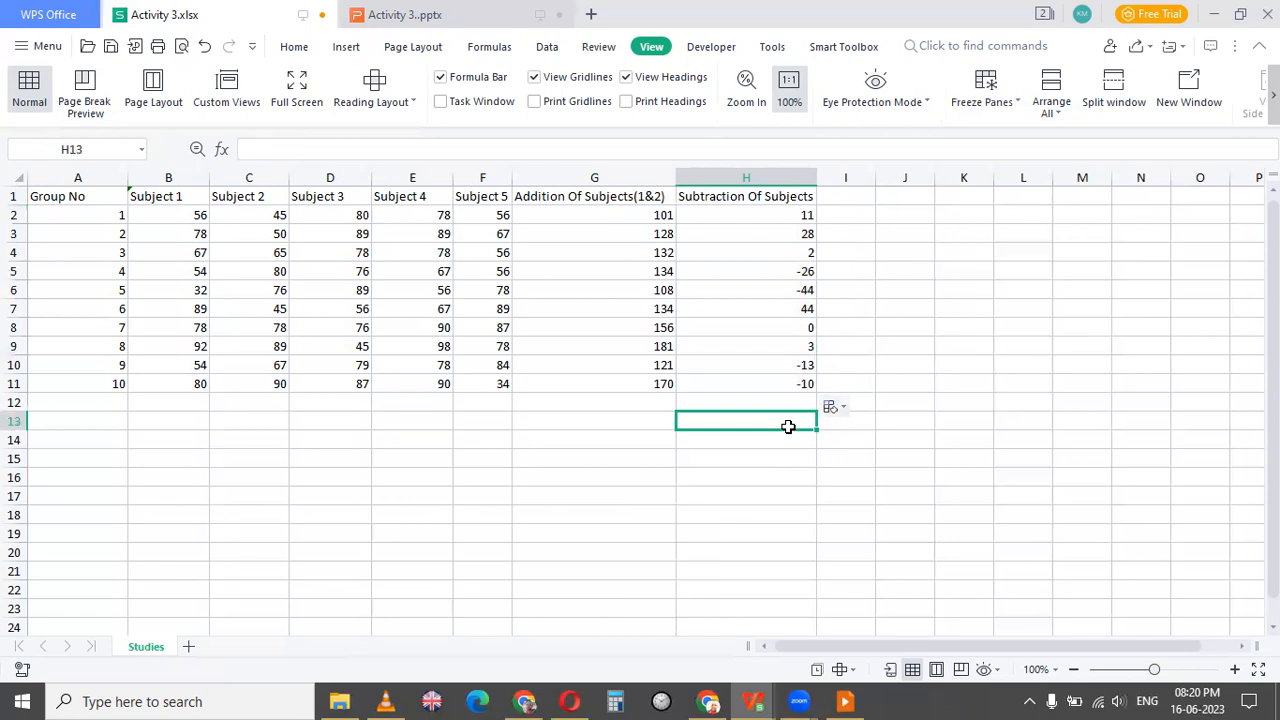
Step: Enter the heading "Multiplication" in cell I1 and widen column I to fit it
{"action": "left_click", "coordinate": [833, 199]}
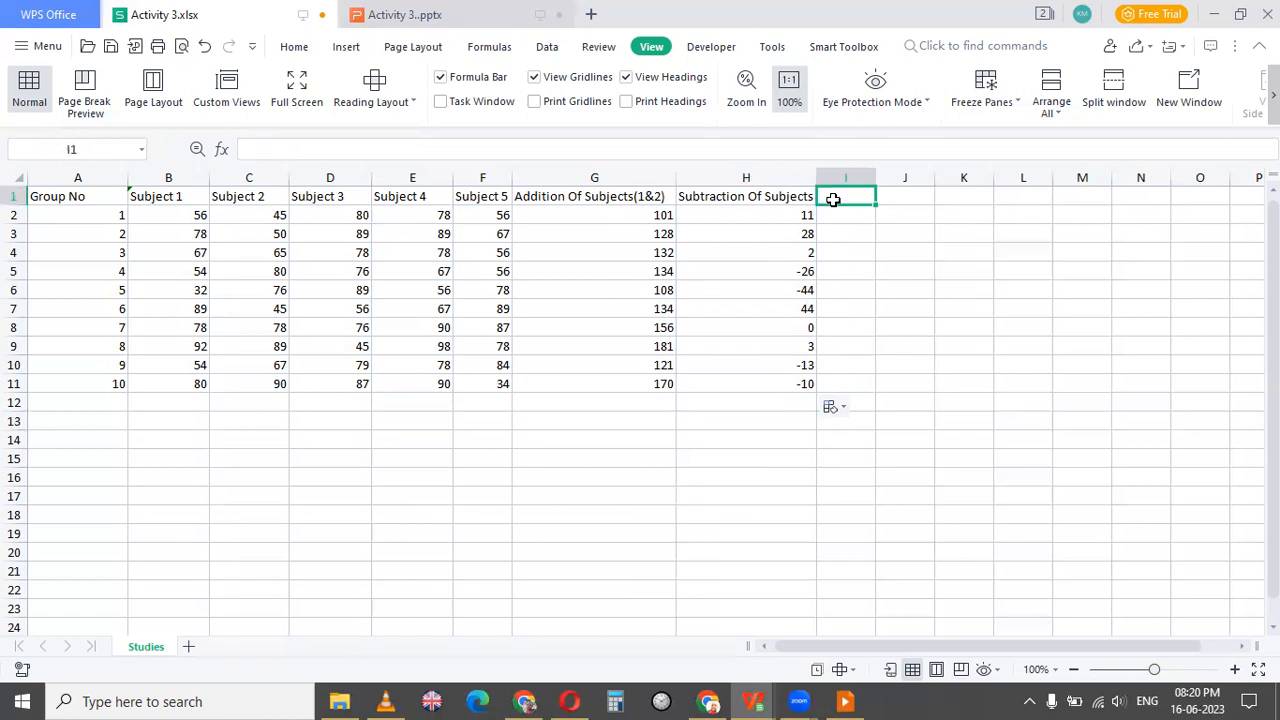
{"action": "type", "text": "M"}
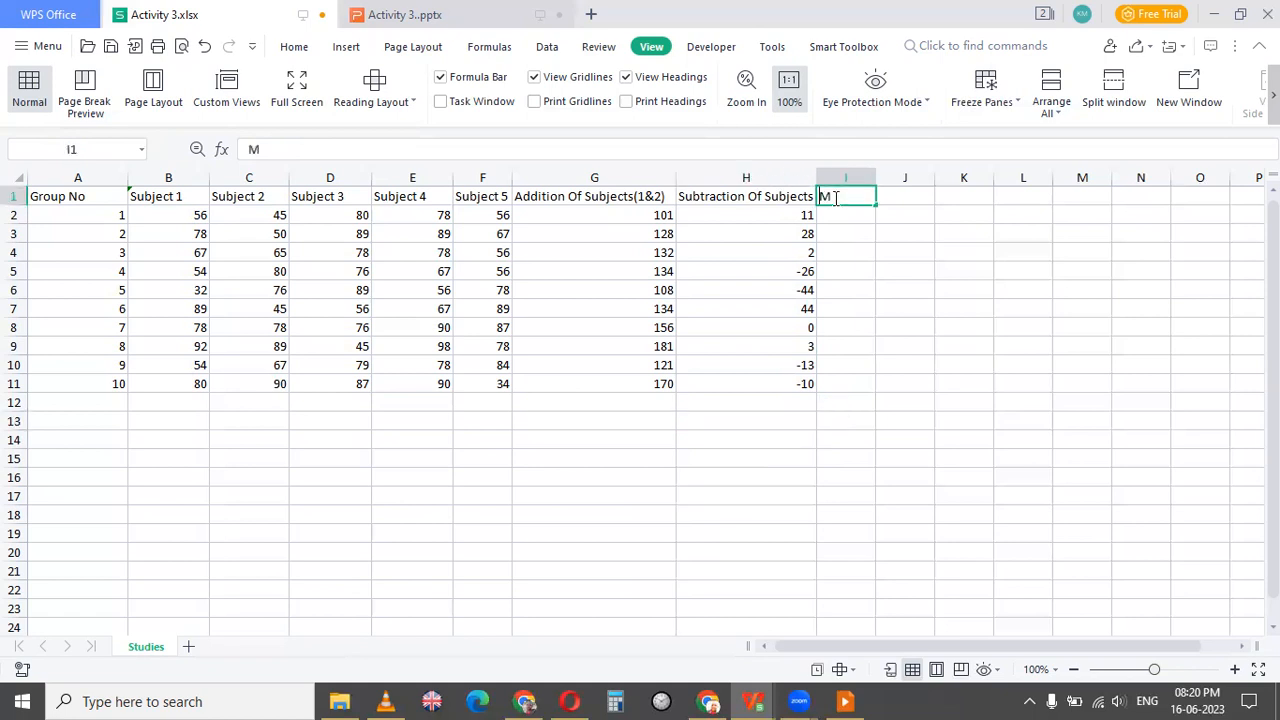
{"action": "type", "text": "ultip"}
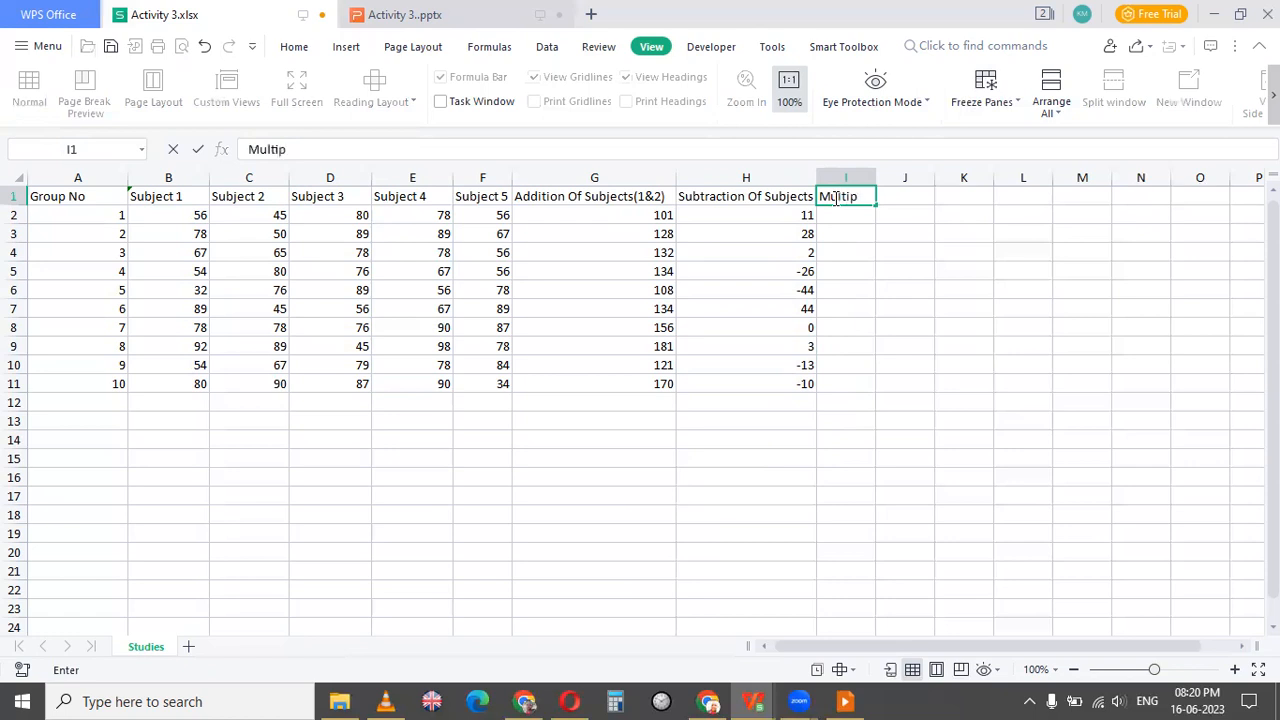
{"action": "type", "text": "lication"}
{"action": "left_click_drag", "start_coordinate": [877, 173], "coordinate": [910, 180]}
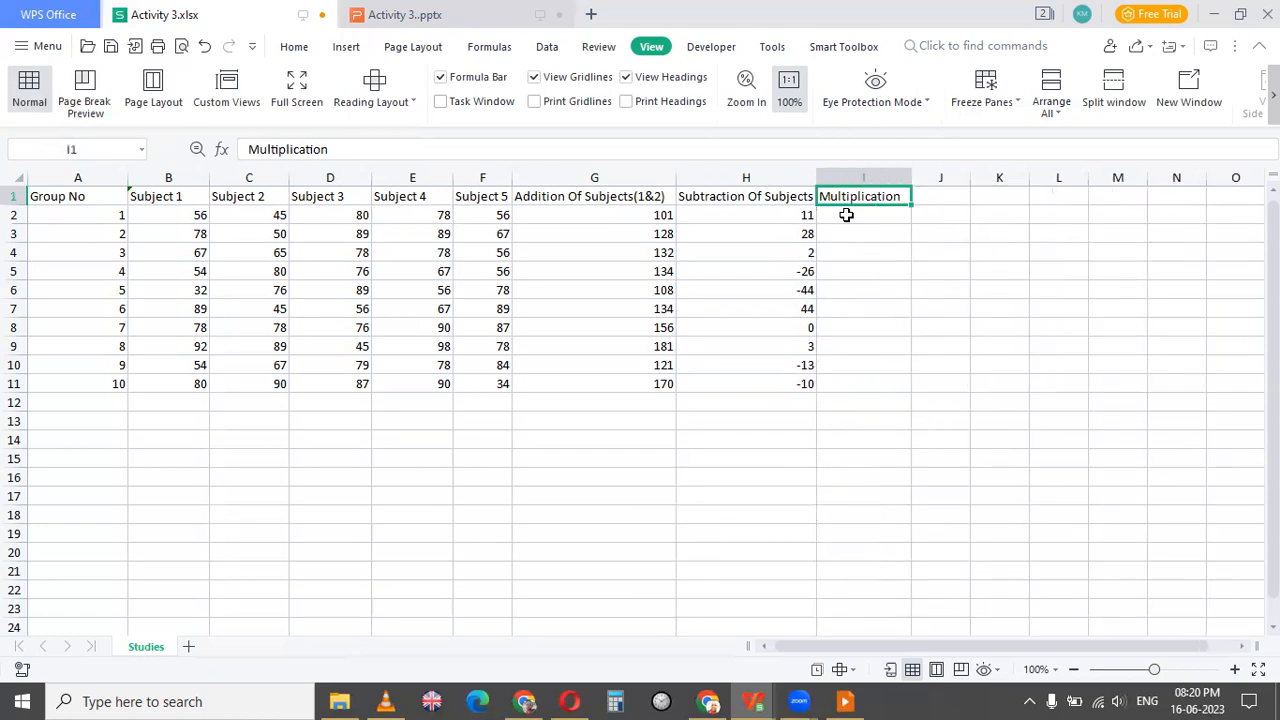
Step: Enter the formula =(B2*C2) in cell I2 to multiply the first group's Subject 1 and Subject 2 marks
{"action": "left_click", "coordinate": [846, 215]}
{"action": "type", "text": "=("}
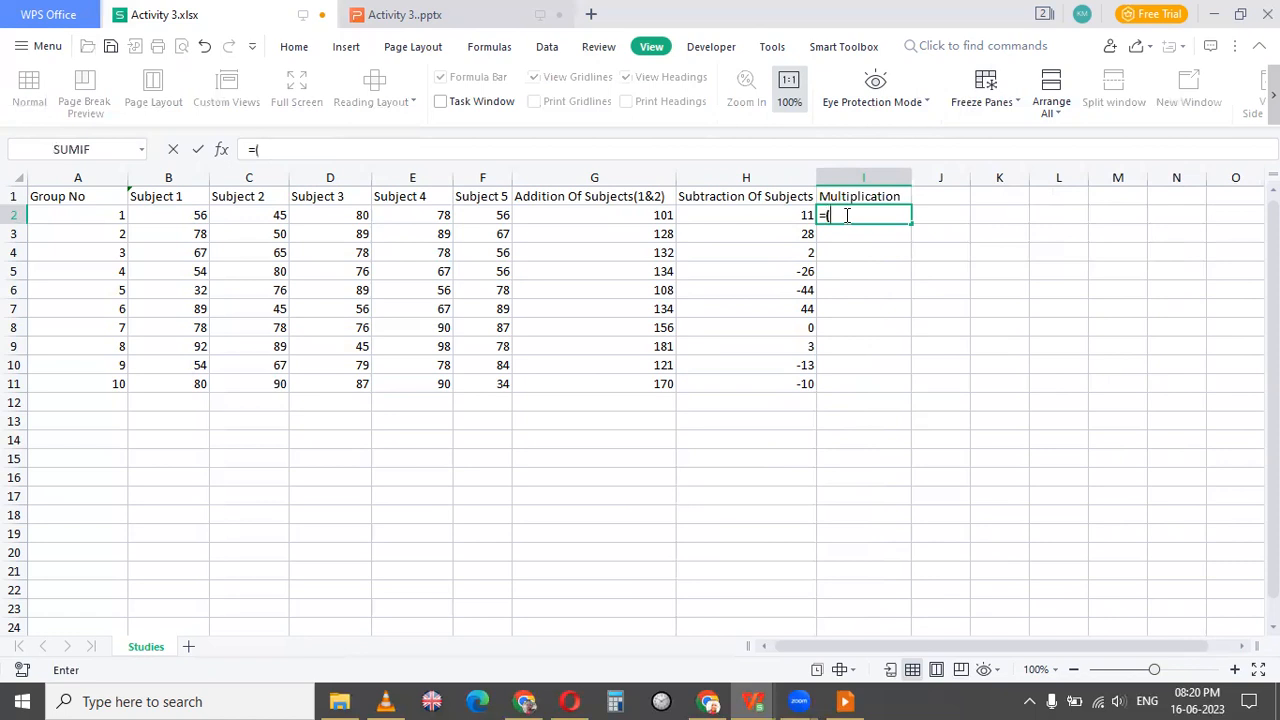
{"action": "type", "text": "b2"}
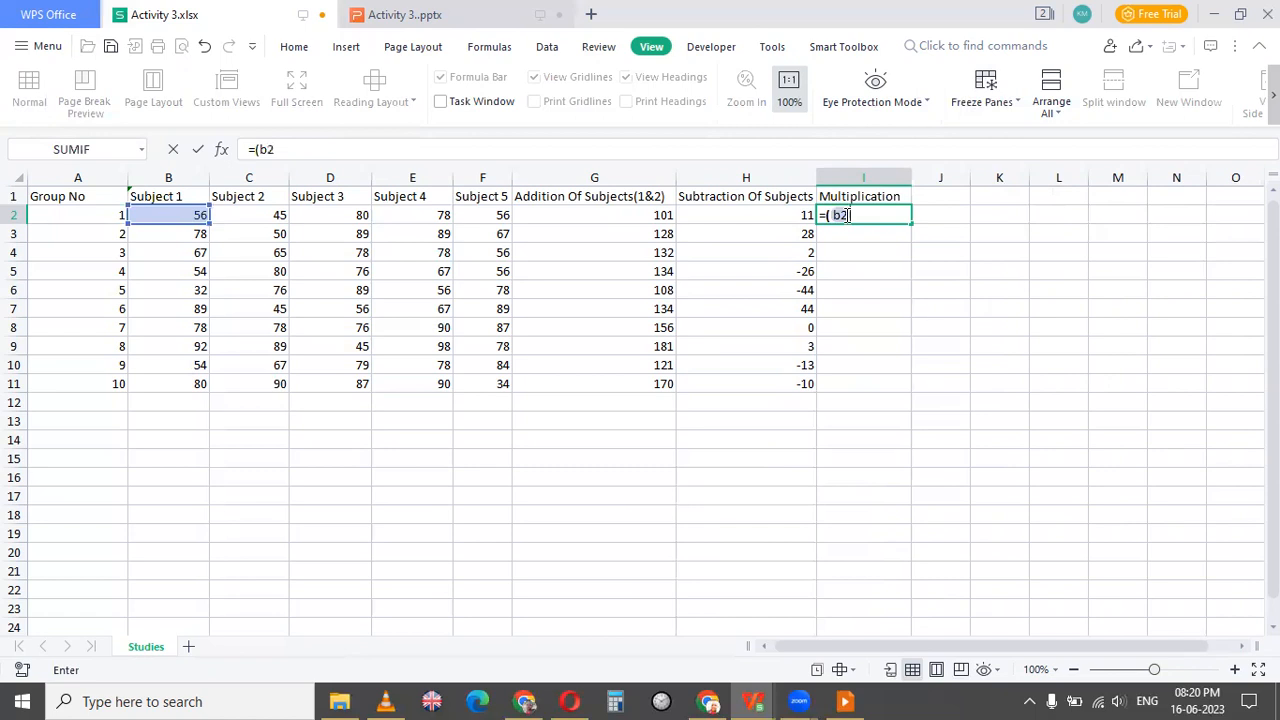
{"action": "type", "text": "8"}
{"action": "key", "text": "BackSpace"}
{"action": "type", "text": "*"}
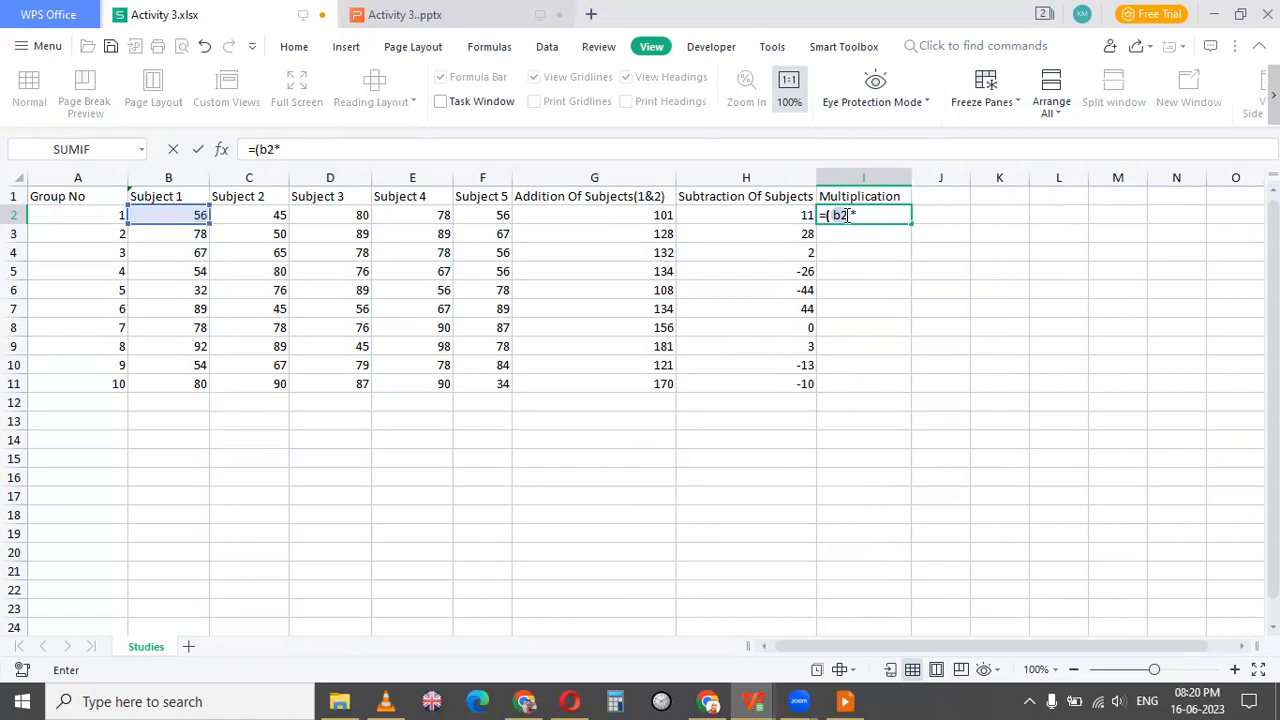
{"action": "type", "text": "c2"}
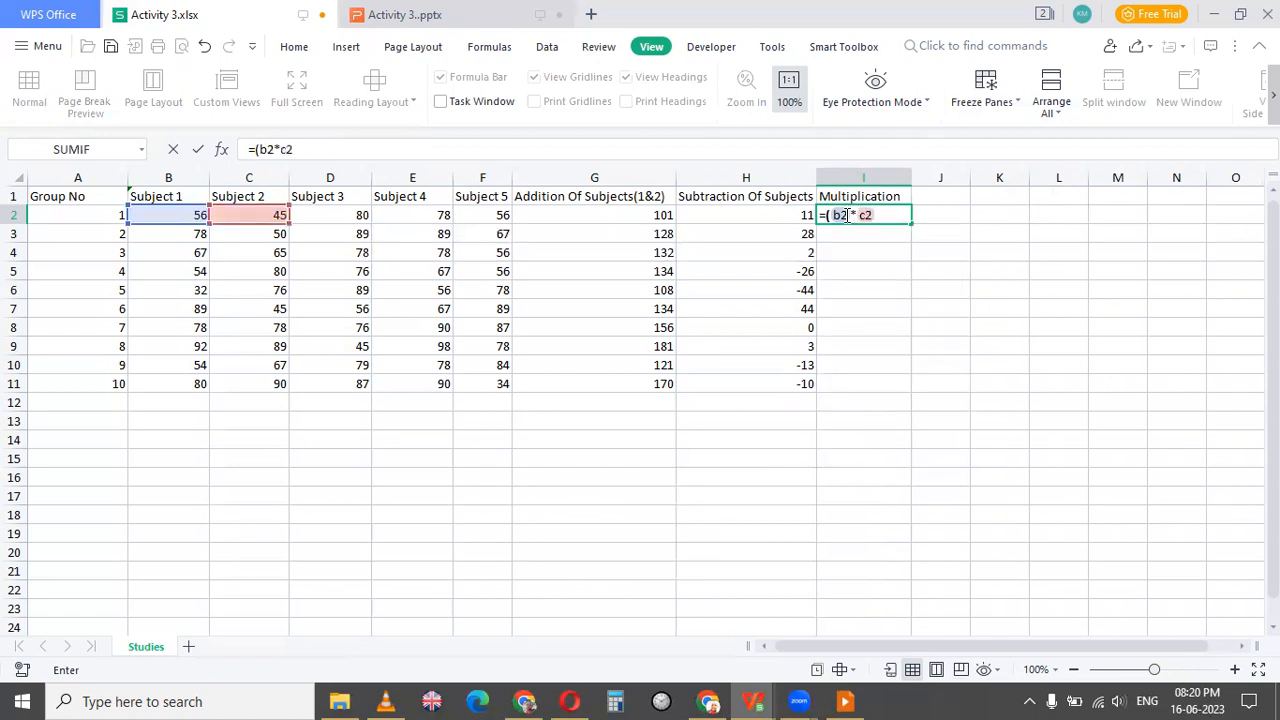
{"action": "type", "text": ")"}
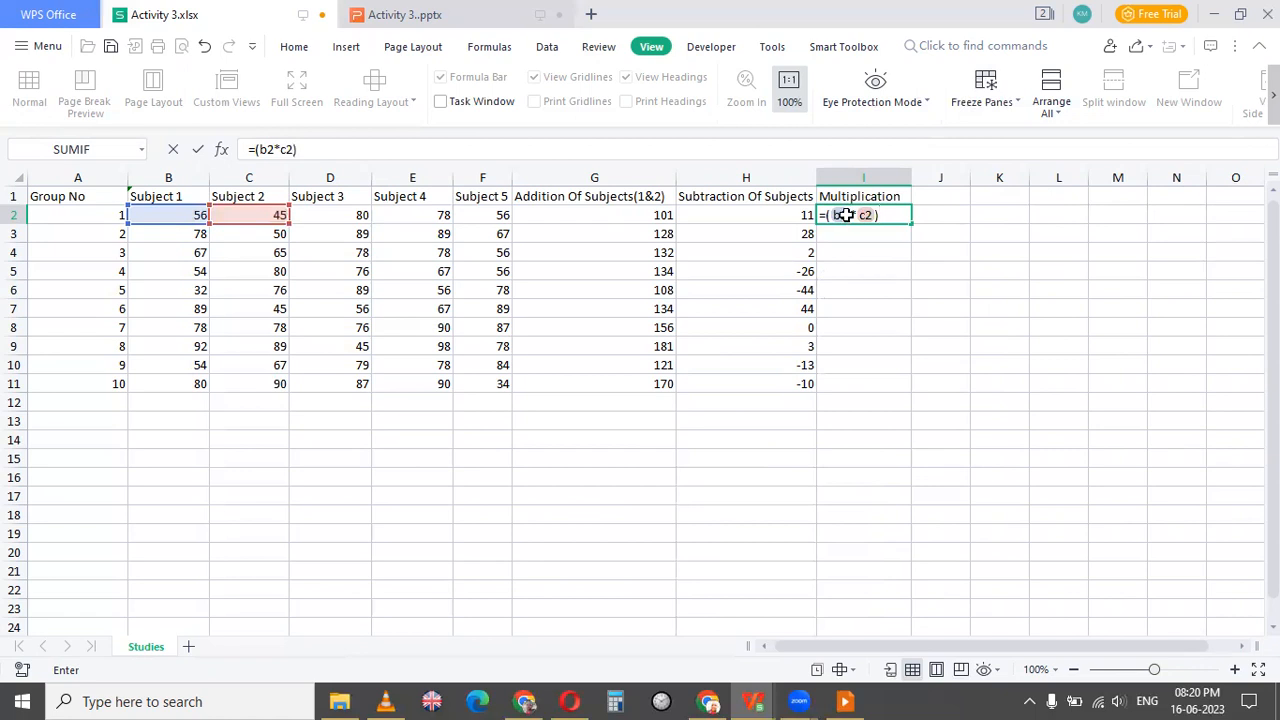
{"action": "key", "text": "Return"}
Step: Fill the multiplication formula from I2 down to I11 for all ten groups
{"action": "left_click", "coordinate": [872, 215]}
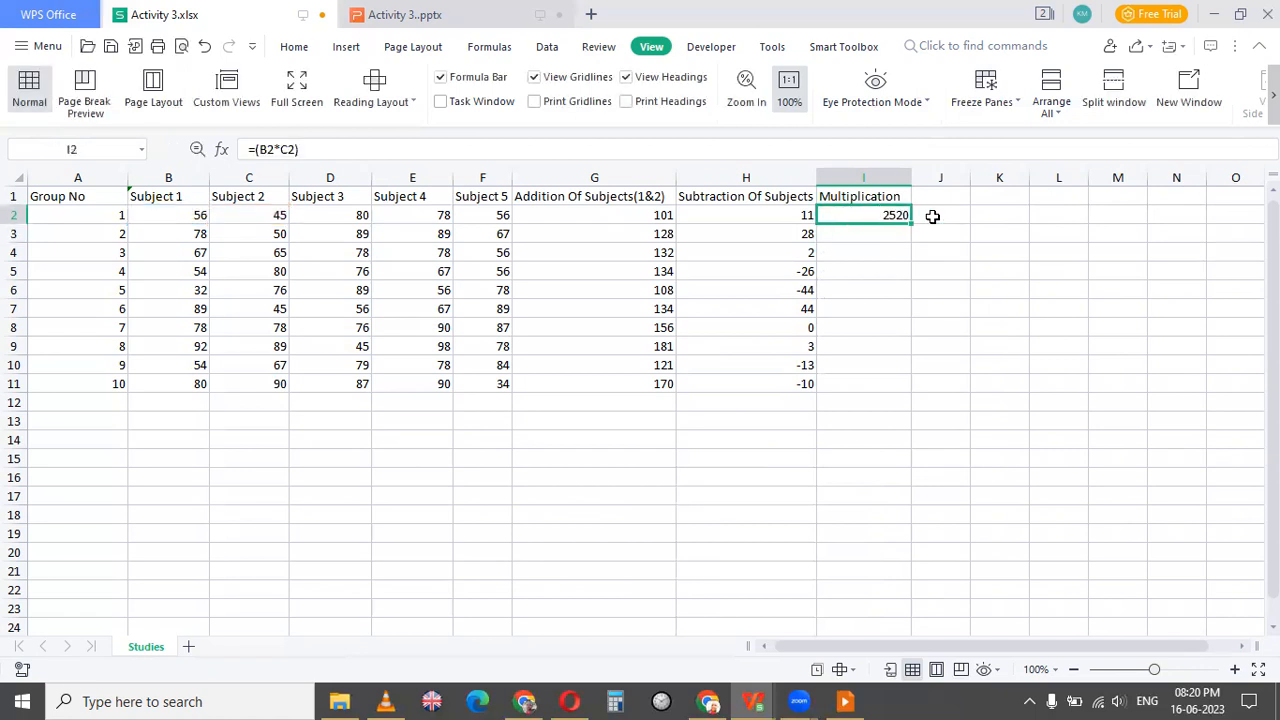
{"action": "left_click_drag", "start_coordinate": [910, 224], "coordinate": [913, 388]}
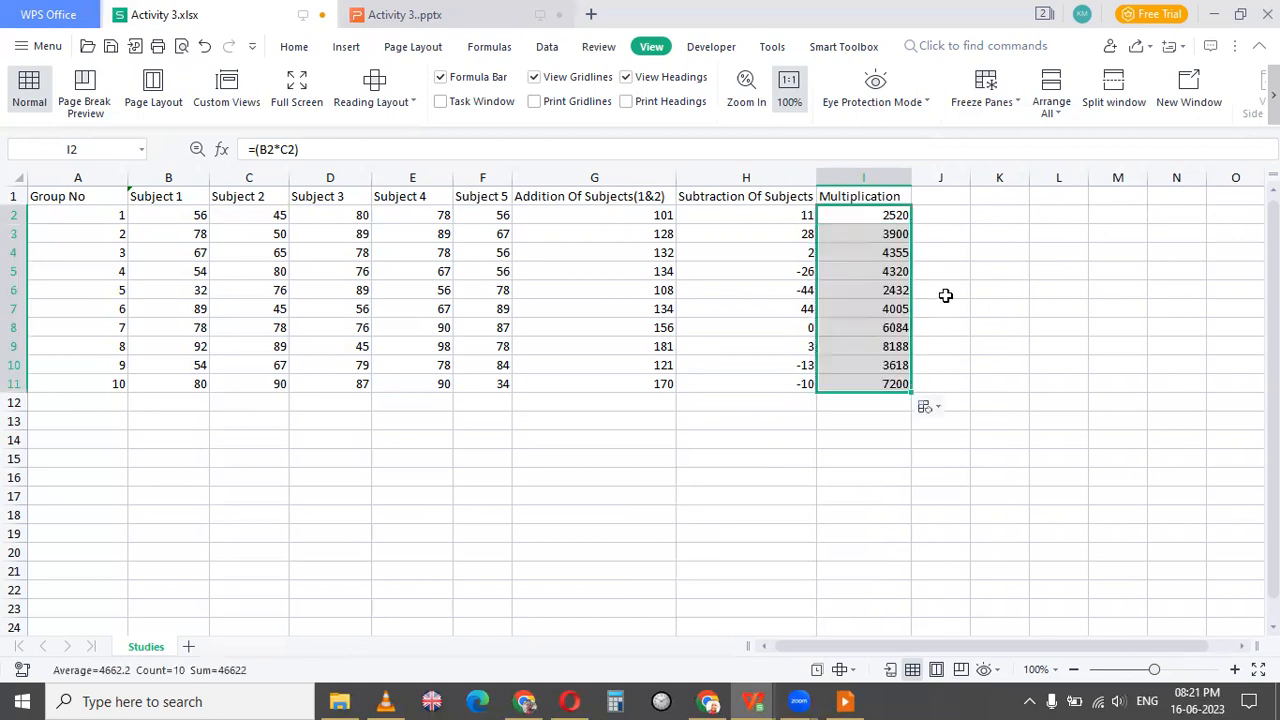
Step: Enter the heading "Division" in cell J1
{"action": "left_click", "coordinate": [949, 190]}
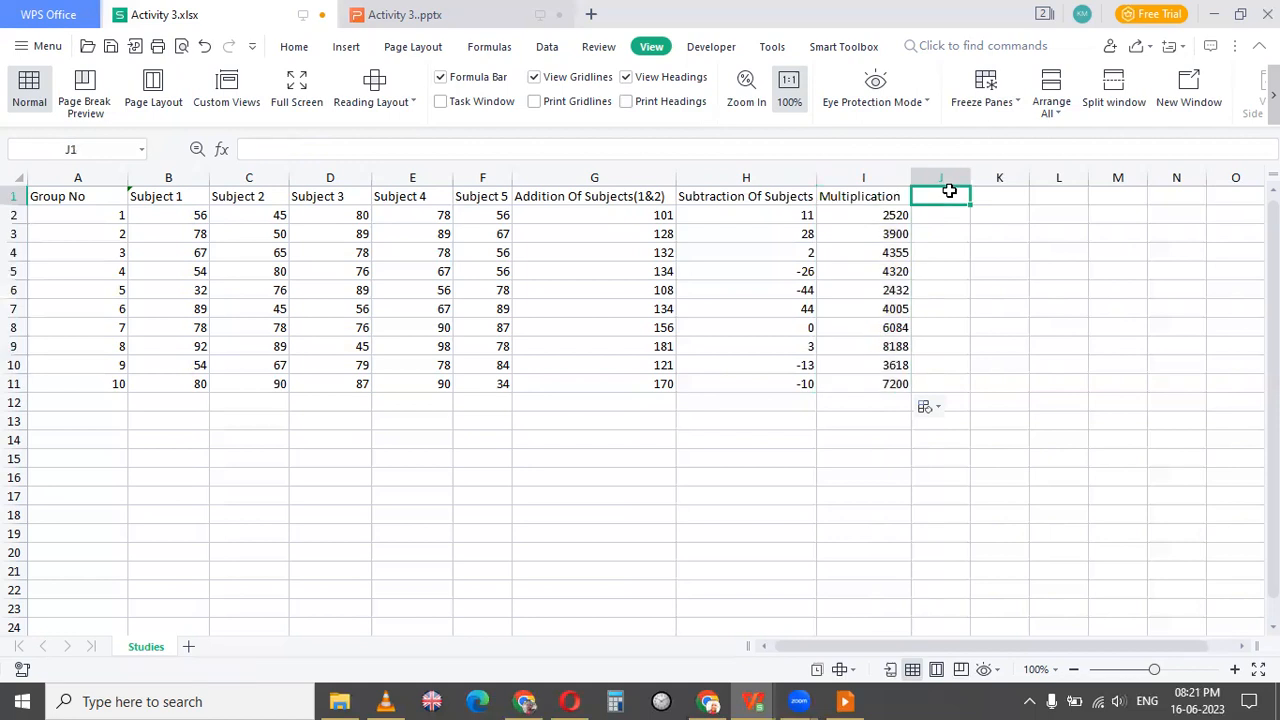
{"action": "type", "text": "Di"}
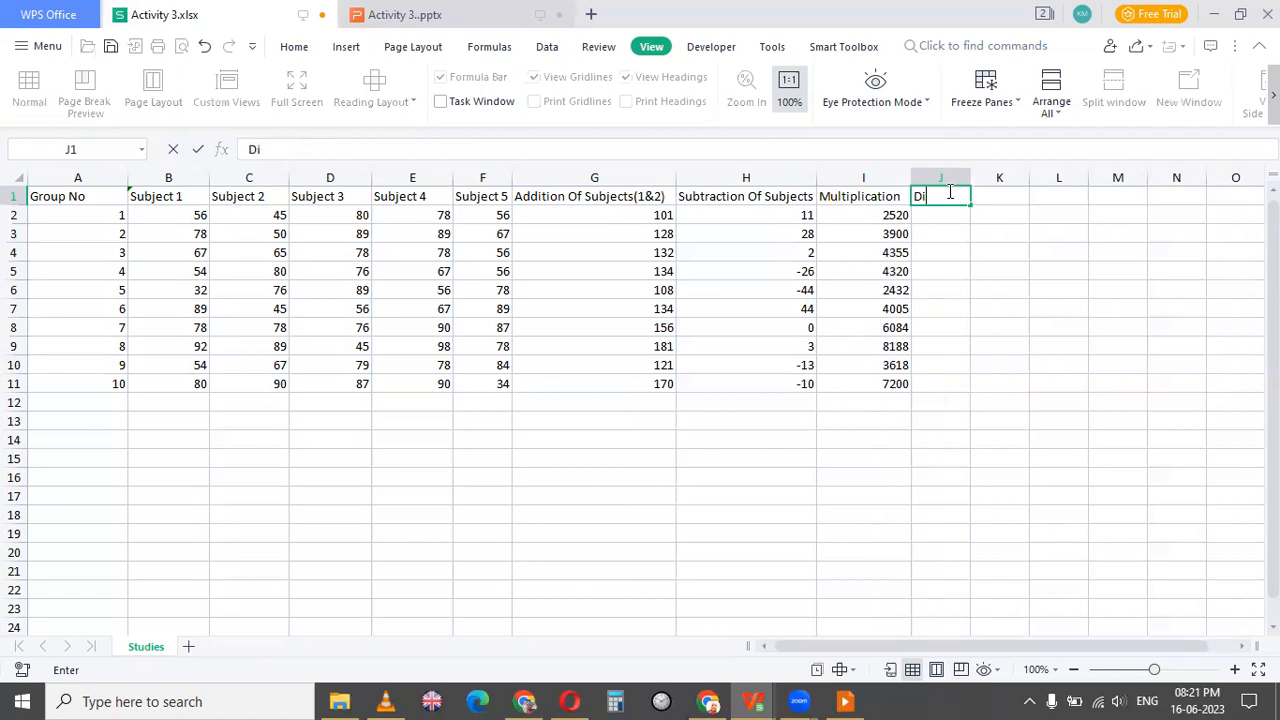
{"action": "type", "text": "vision"}
Step: Enter the formula =(B2/C2) in cell J2 to divide the first group's Subject 1 mark by its Subject 2 mark
{"action": "left_click", "coordinate": [938, 216]}
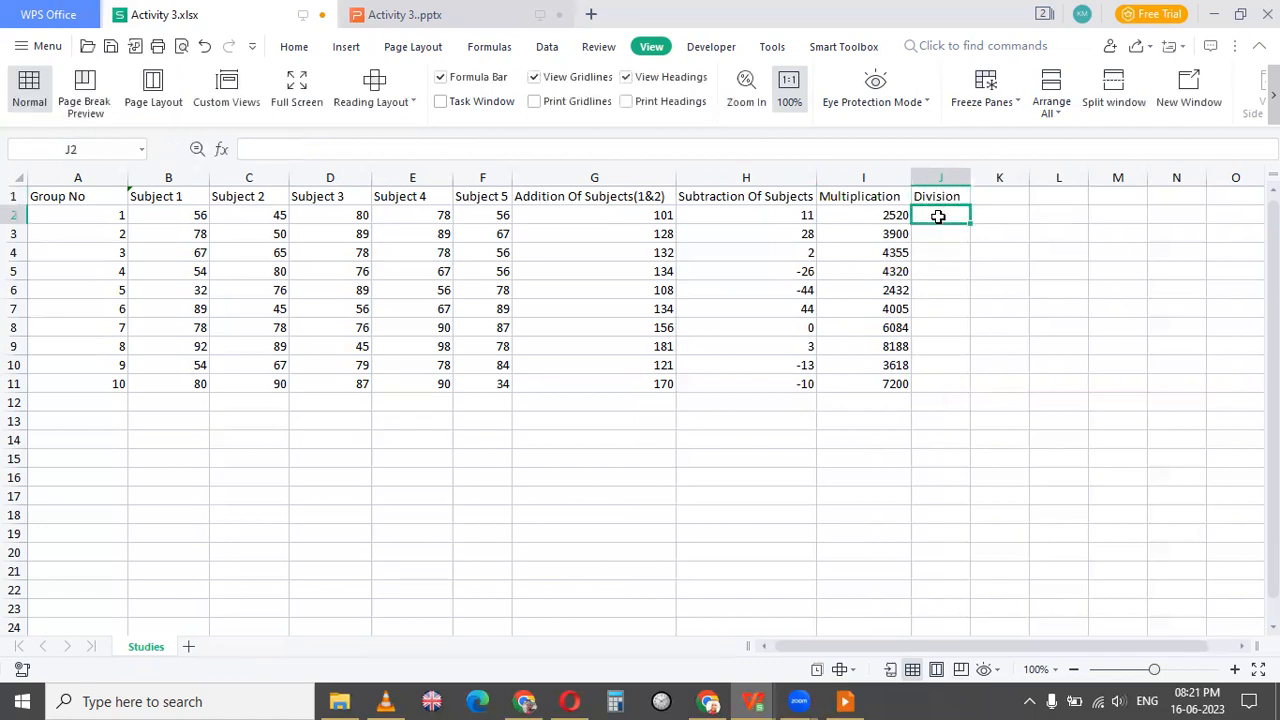
{"action": "type", "text": "="}
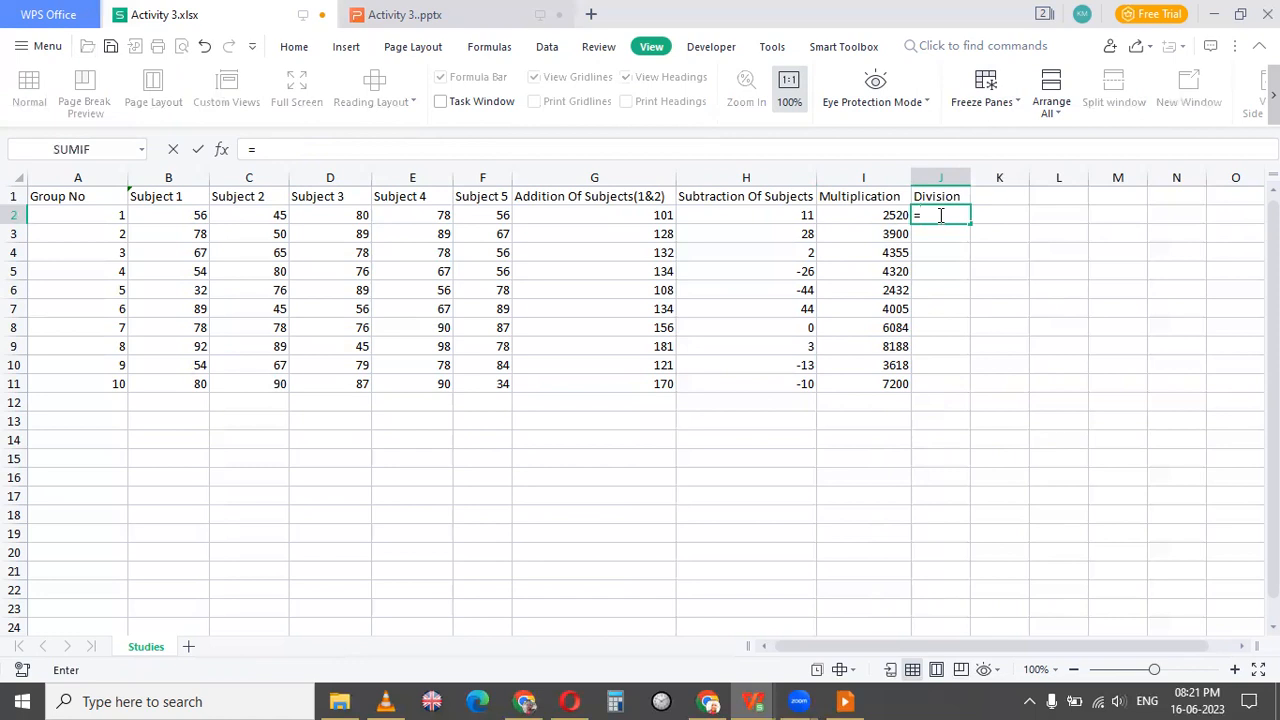
{"action": "type", "text": "(b"}
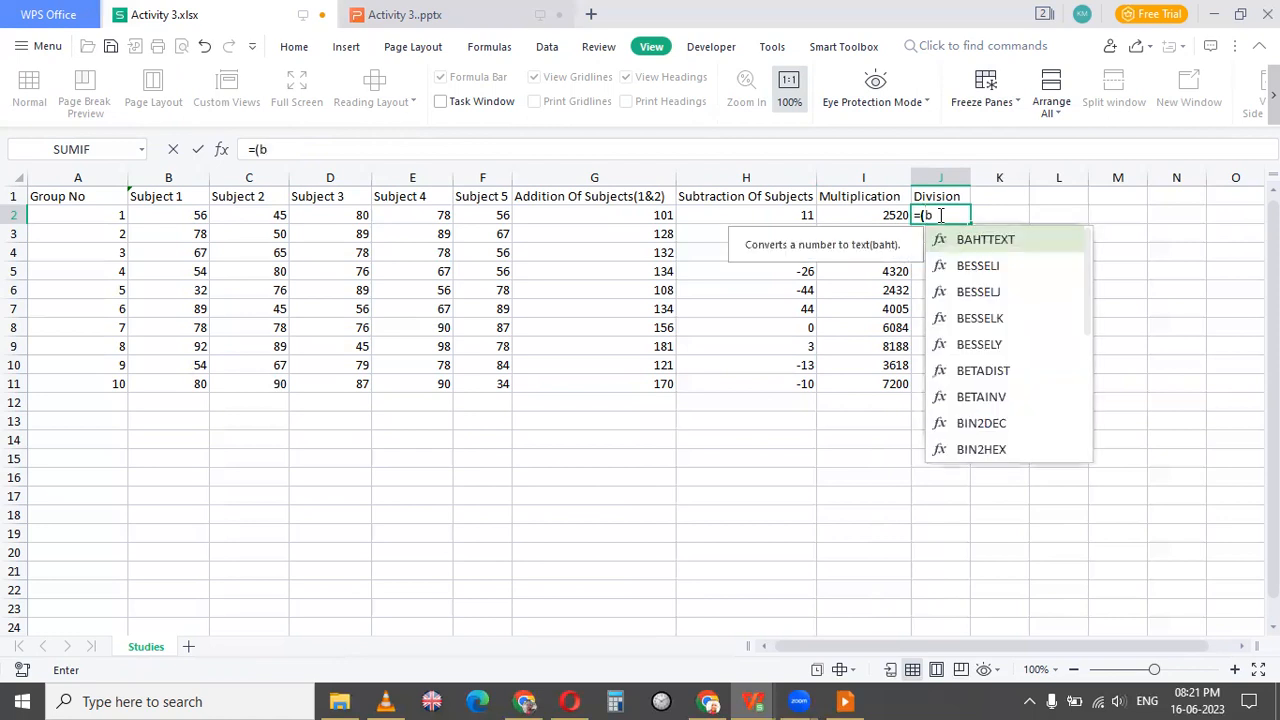
{"action": "type", "text": "2/"}
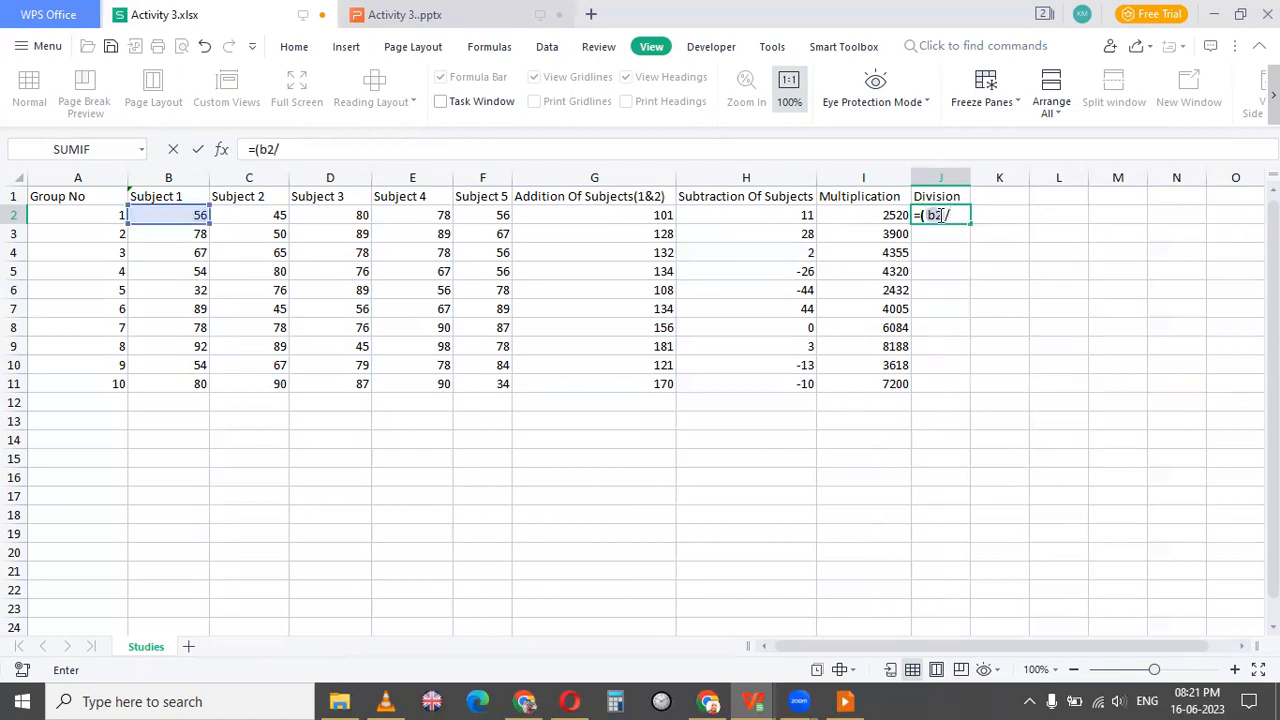
{"action": "type", "text": "c2)"}
{"action": "key", "text": "Return"}
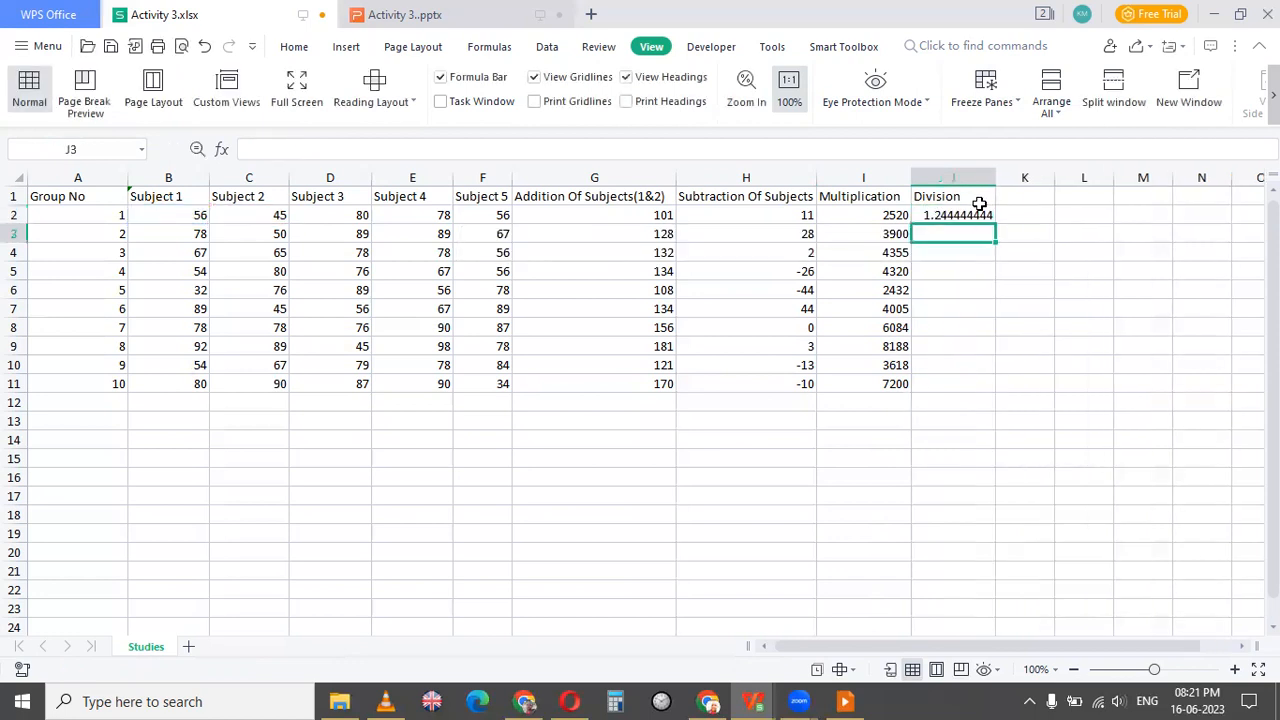
Step: Fill the division formula from J2 down to J11 for all ten groups
{"action": "left_click", "coordinate": [955, 214]}
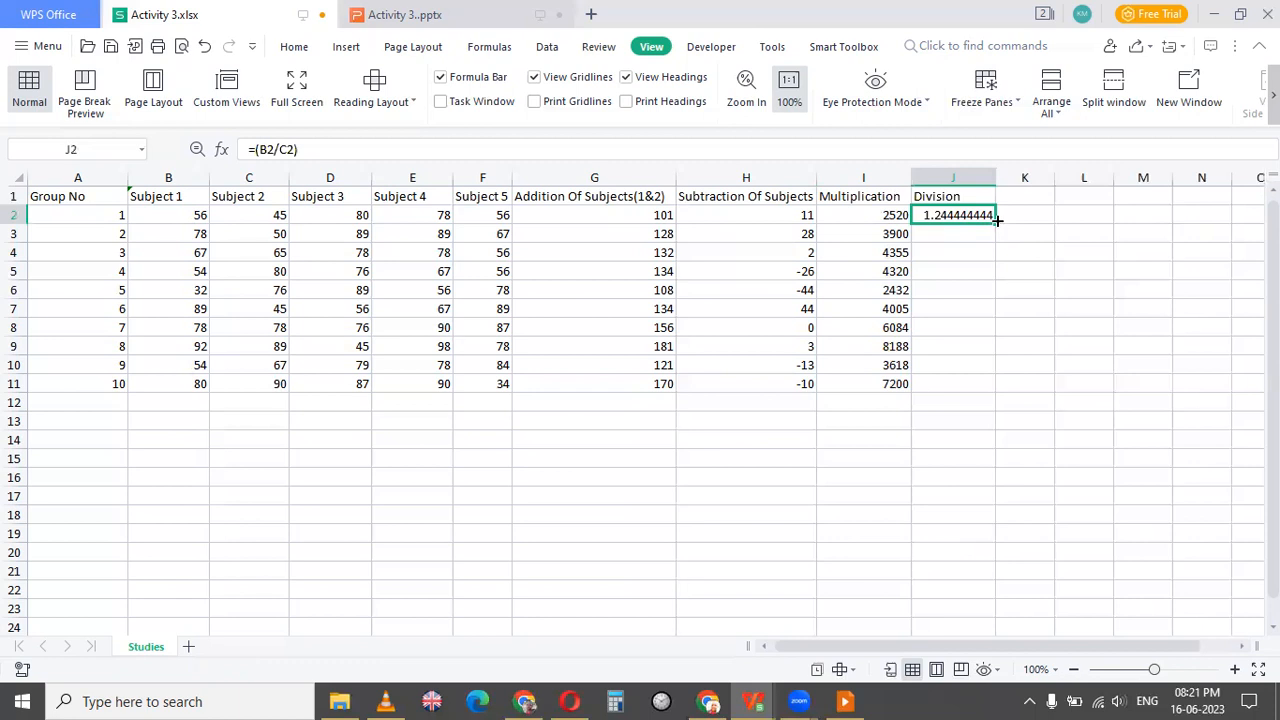
{"action": "left_click_drag", "start_coordinate": [996, 221], "coordinate": [999, 383]}
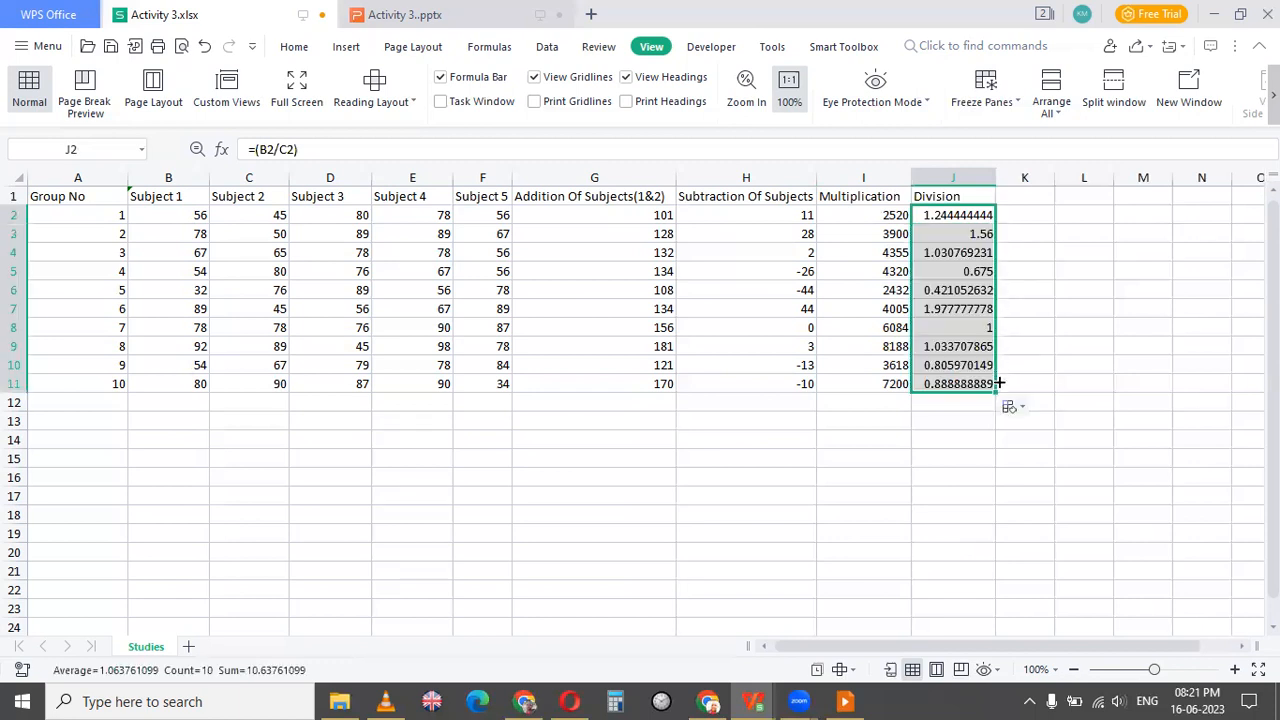
{"action": "left_click", "coordinate": [874, 417]}
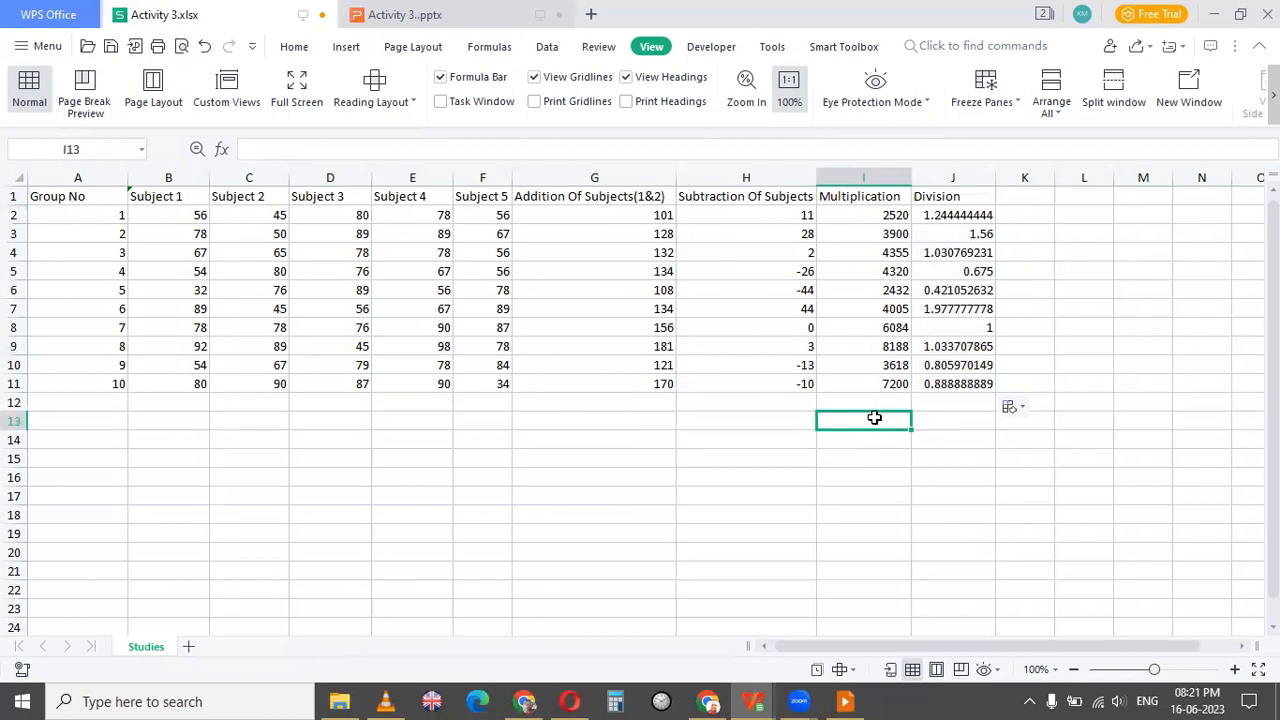
Step: Enter the heading "SUM" in cell K1
{"action": "left_click", "coordinate": [1009, 196]}
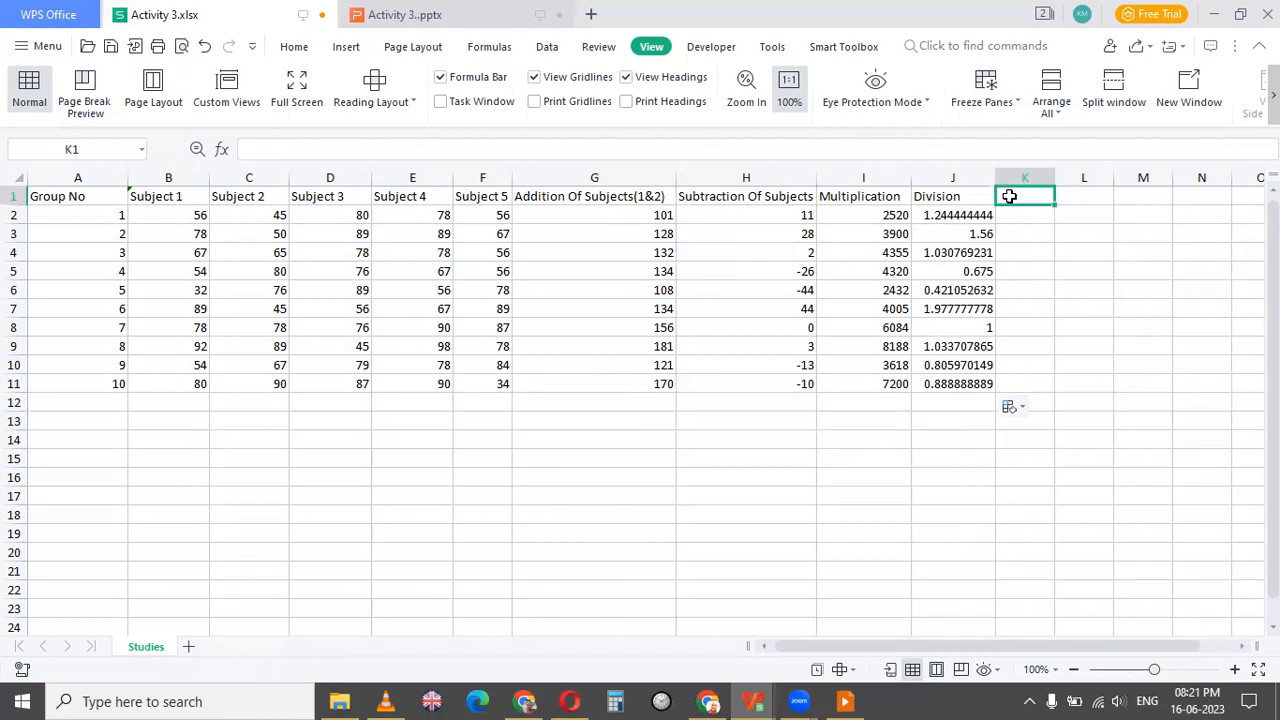
{"action": "type", "text": "Su"}
{"action": "key", "text": "BackSpace"}
{"action": "key", "text": "BackSpace"}
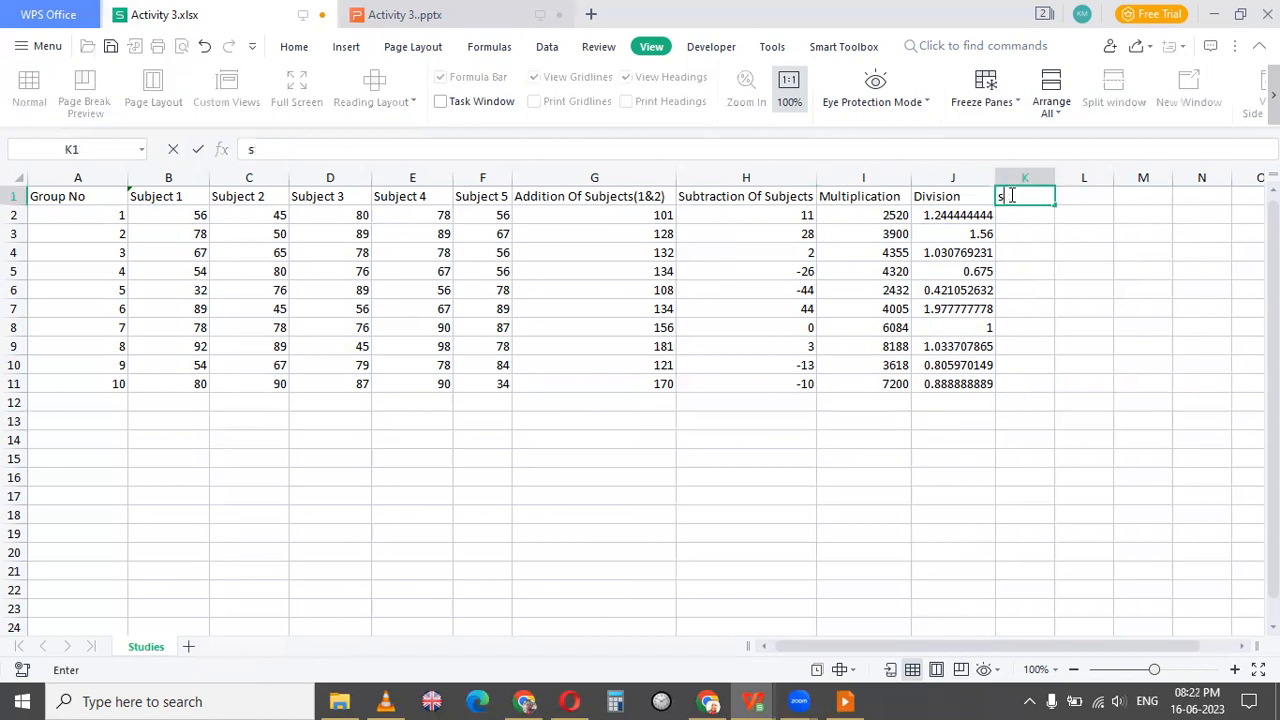
{"action": "key", "text": "Caps_Lock"}
{"action": "type", "text": "SUM"}
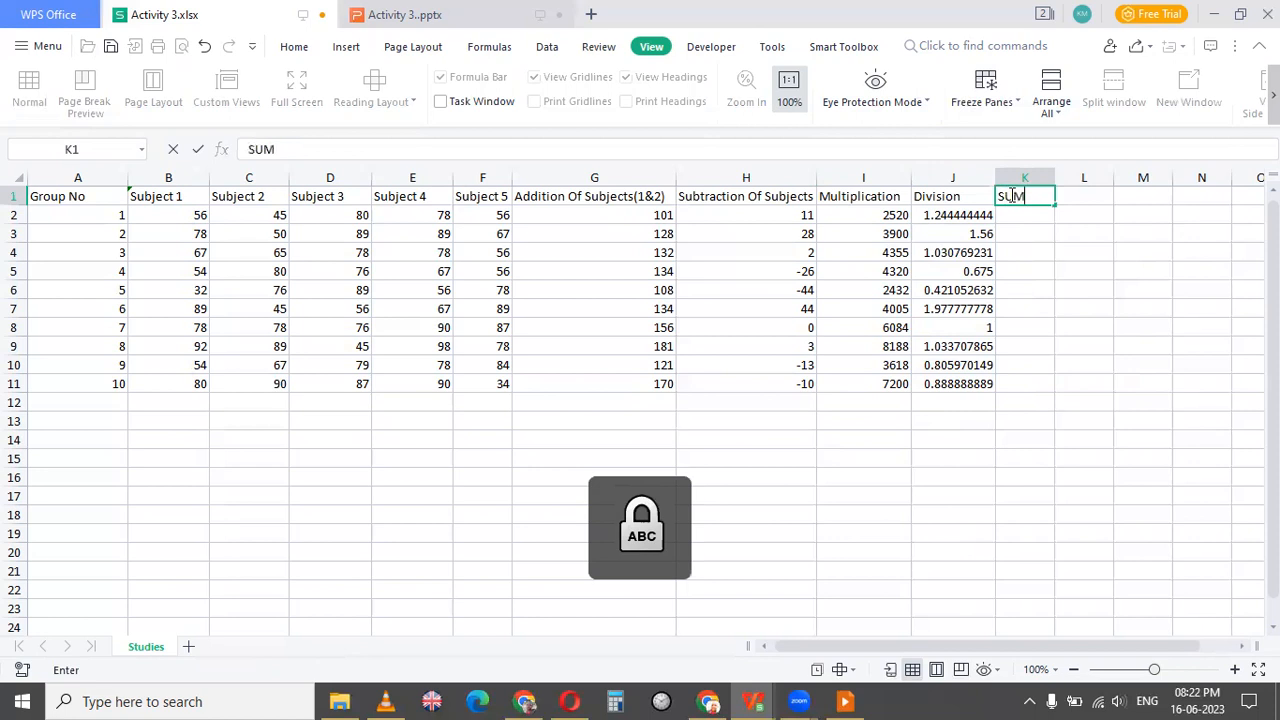
Step: Enter the formula =SUM(B2:F1) in cell K2 to total the first group's marks for Subjects 1 to 5
{"action": "left_click", "coordinate": [1022, 218]}
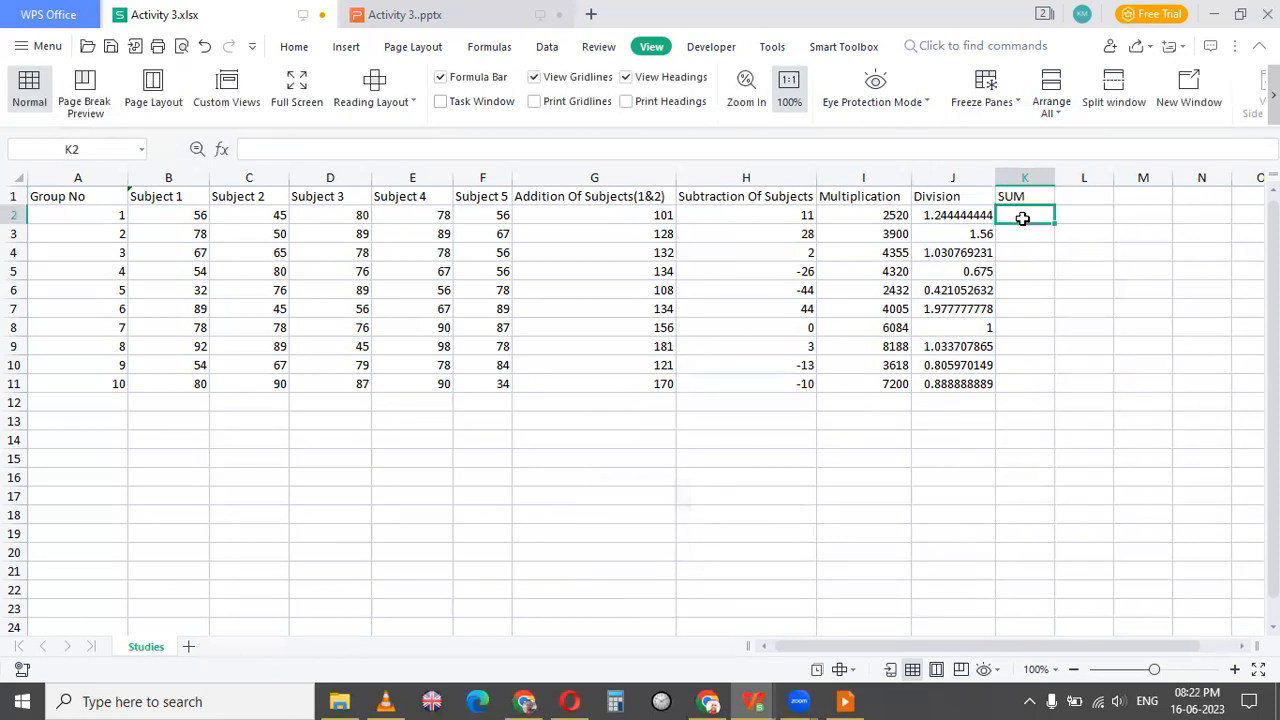
{"action": "type", "text": "="}
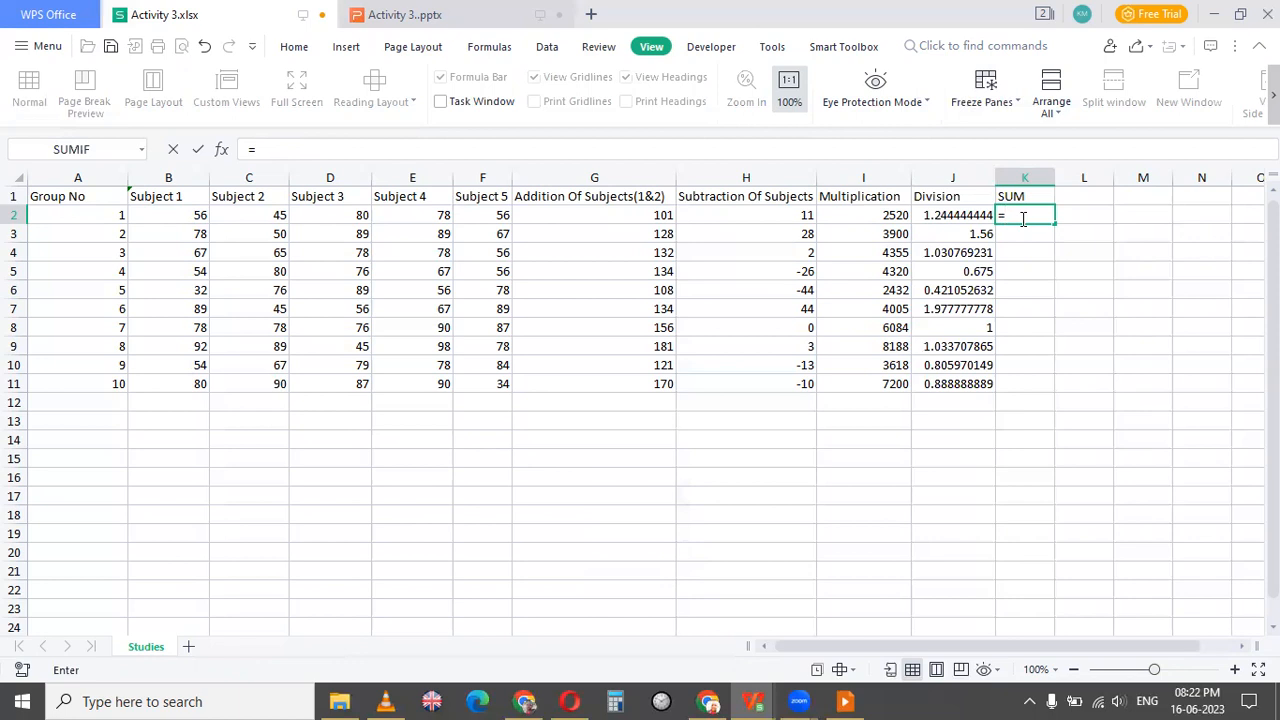
{"action": "type", "text": "SUM"}
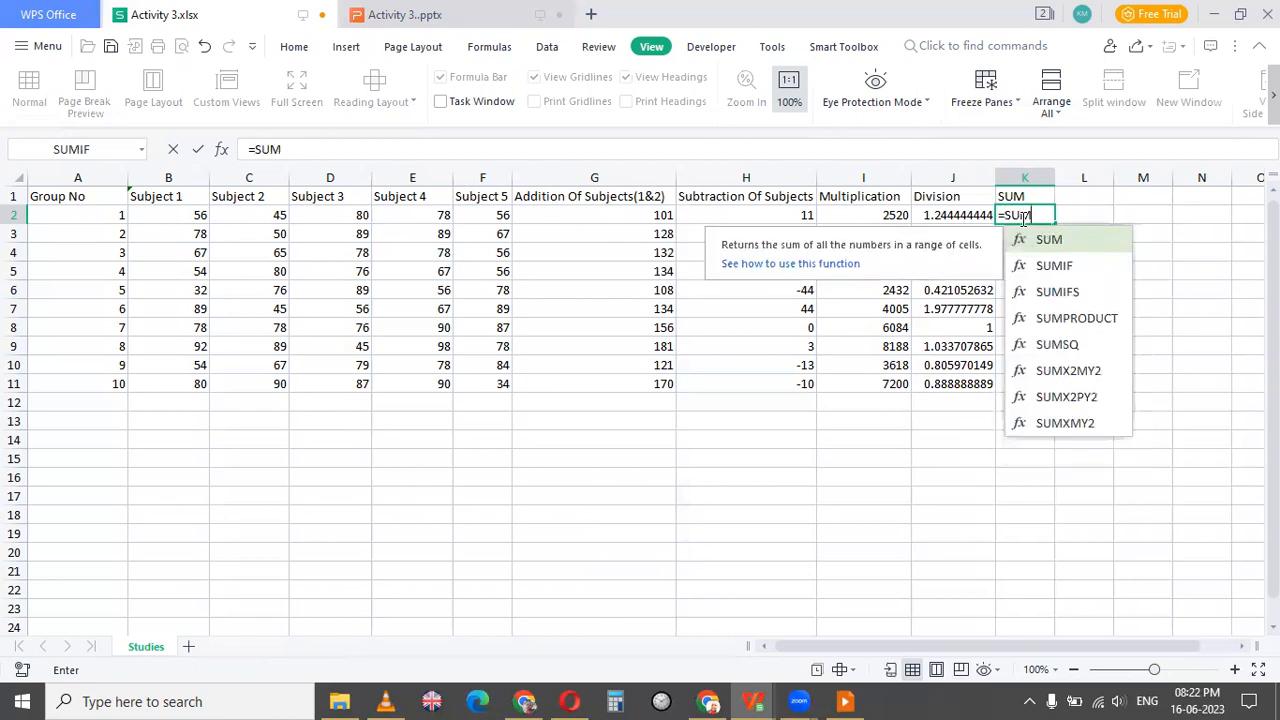
{"action": "type", "text": "("}
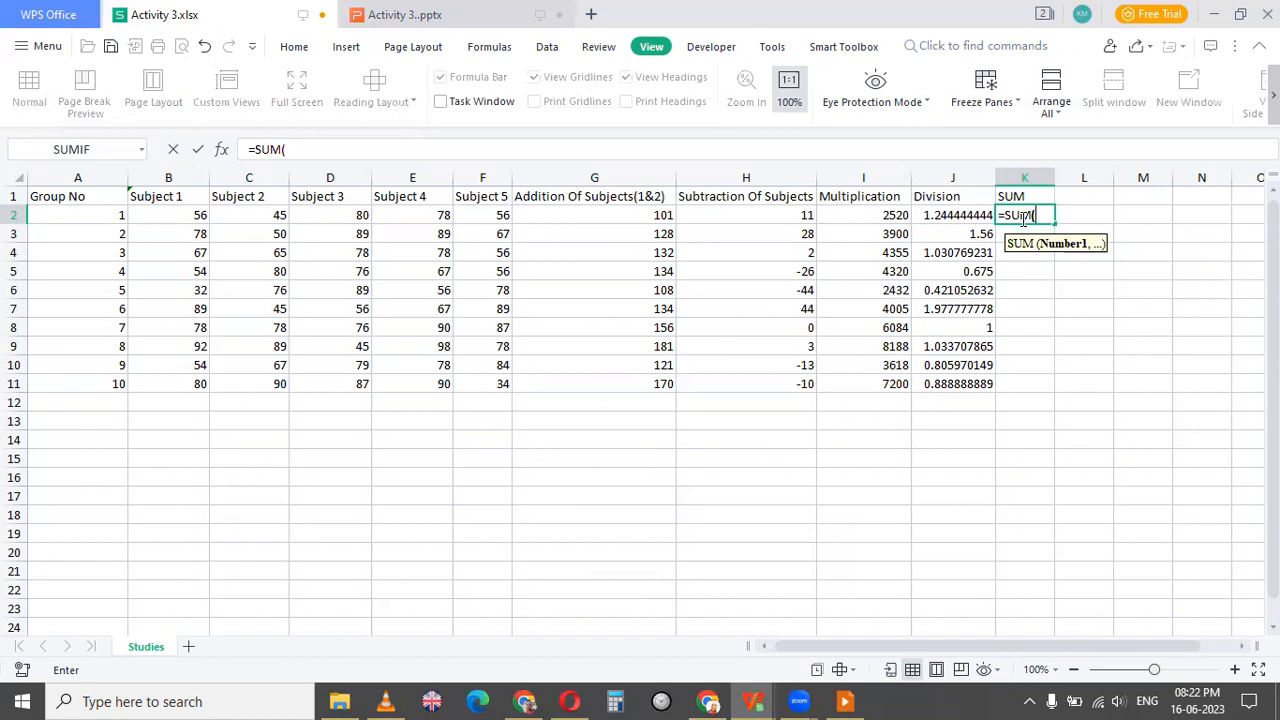
{"action": "type", "text": "B2"}
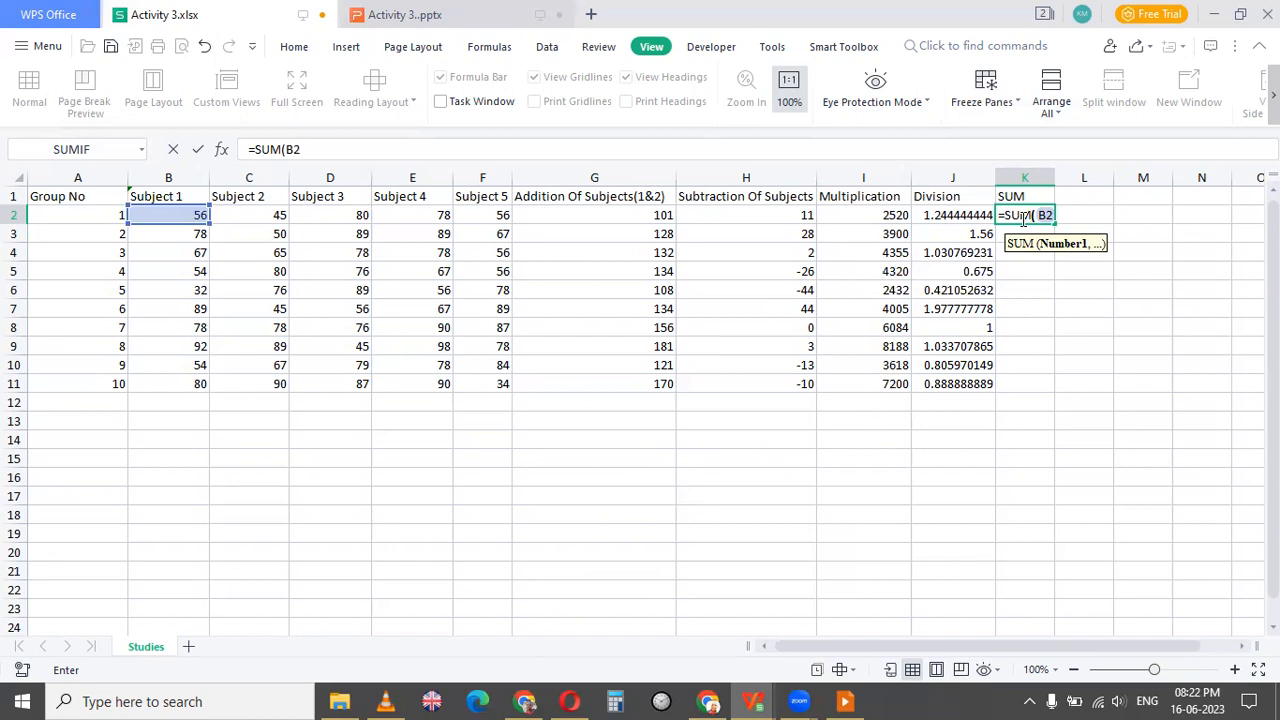
{"action": "type", "text": ":"}
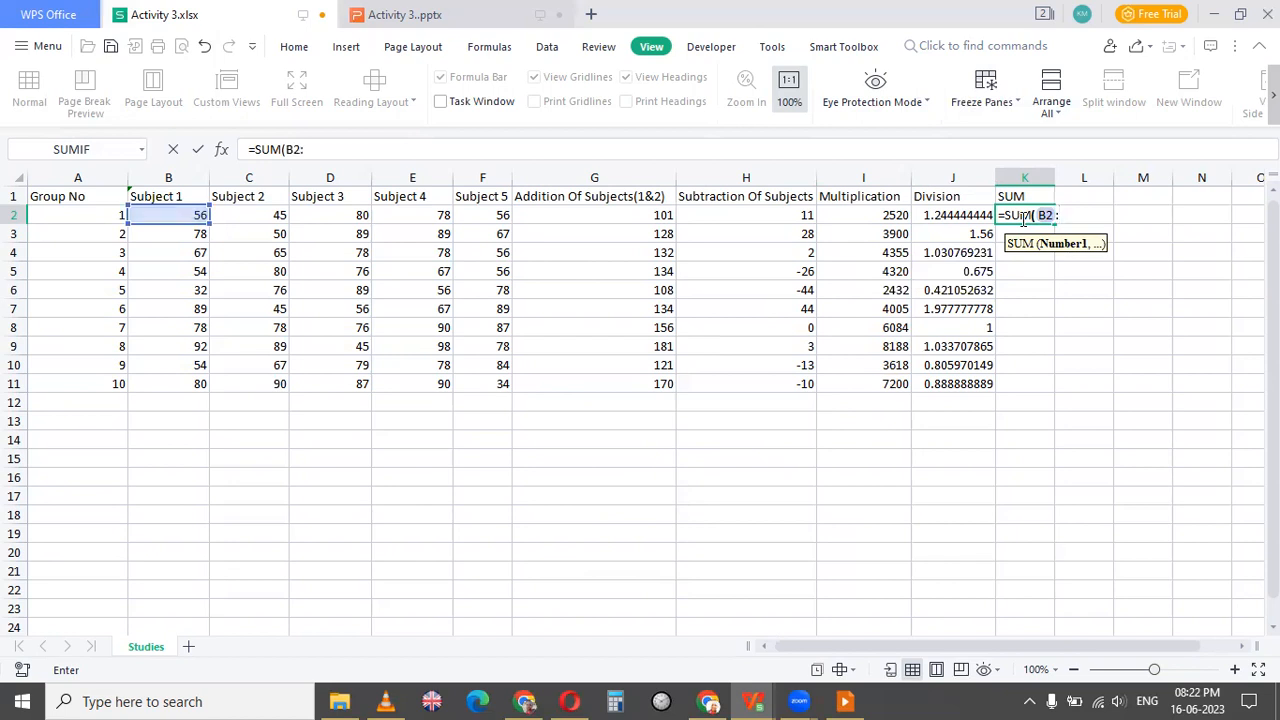
{"action": "type", "text": "F"}
{"action": "type", "text": "1"}
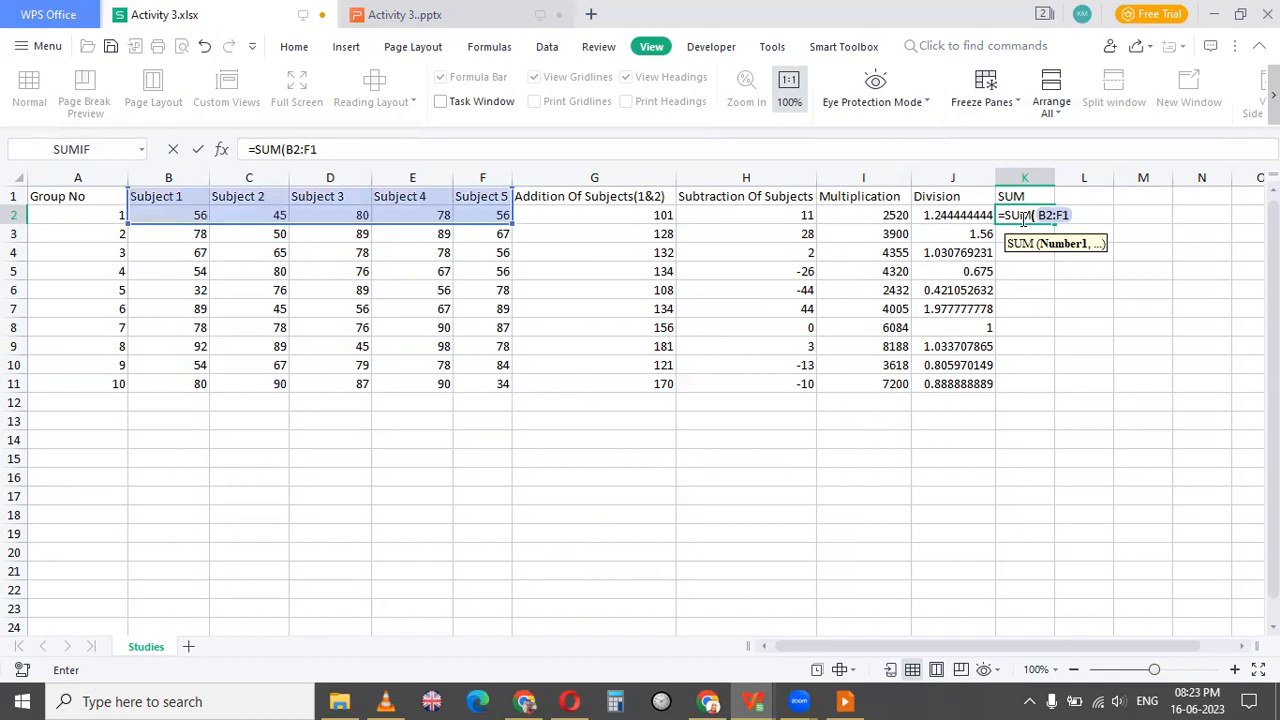
{"action": "type", "text": ")"}
{"action": "key", "text": "Return"}
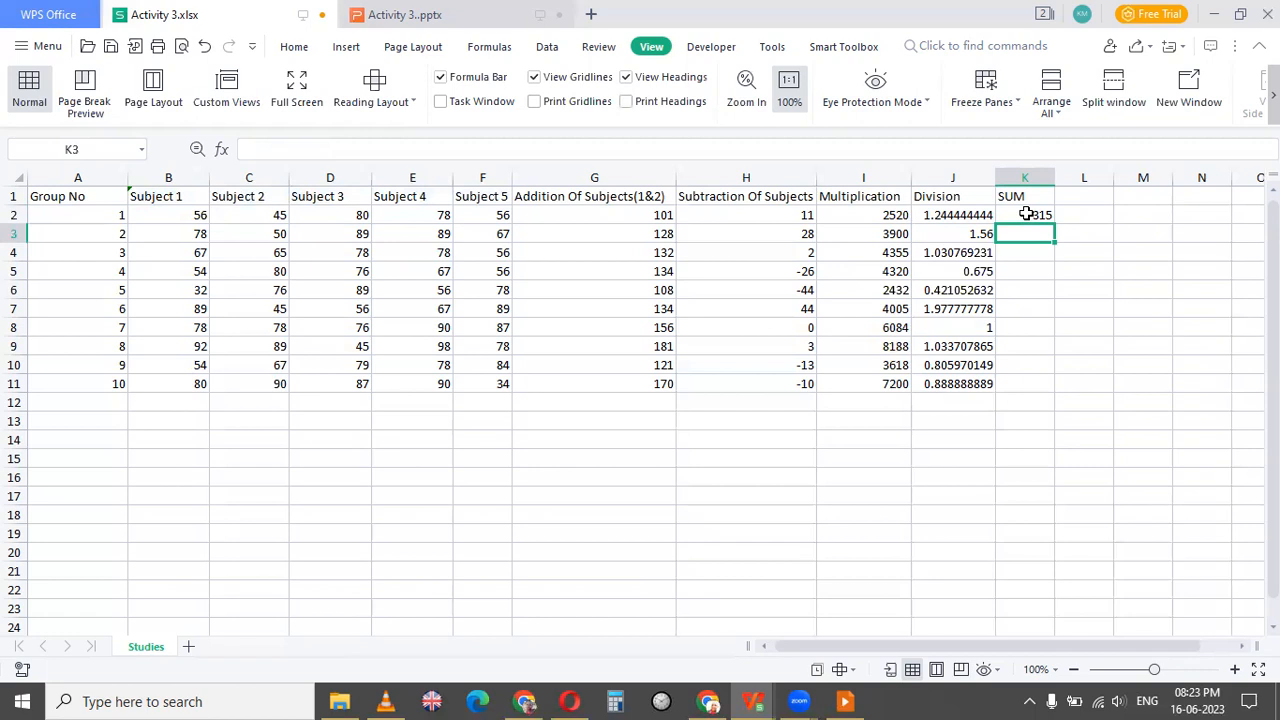
Step: Fill the SUM formula from K2 down to K11 for all ten groups
{"action": "left_click", "coordinate": [1026, 214]}
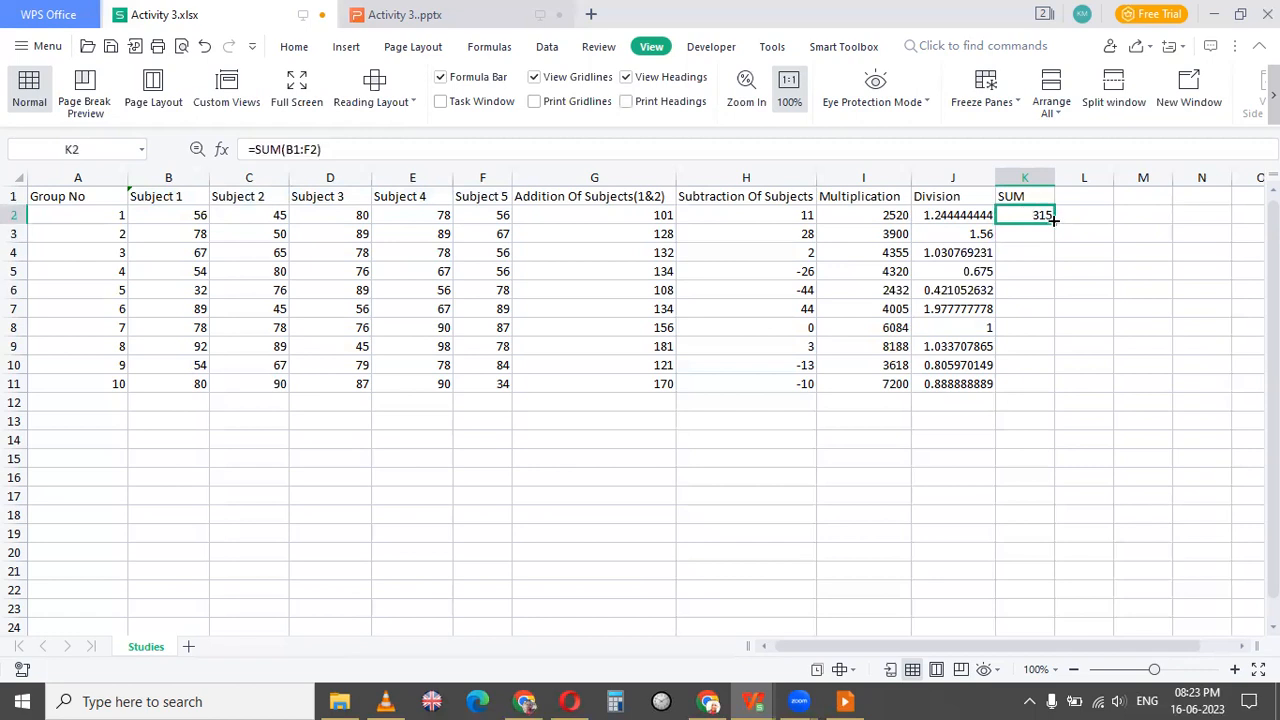
{"action": "left_click_drag", "start_coordinate": [1053, 222], "coordinate": [1068, 382]}
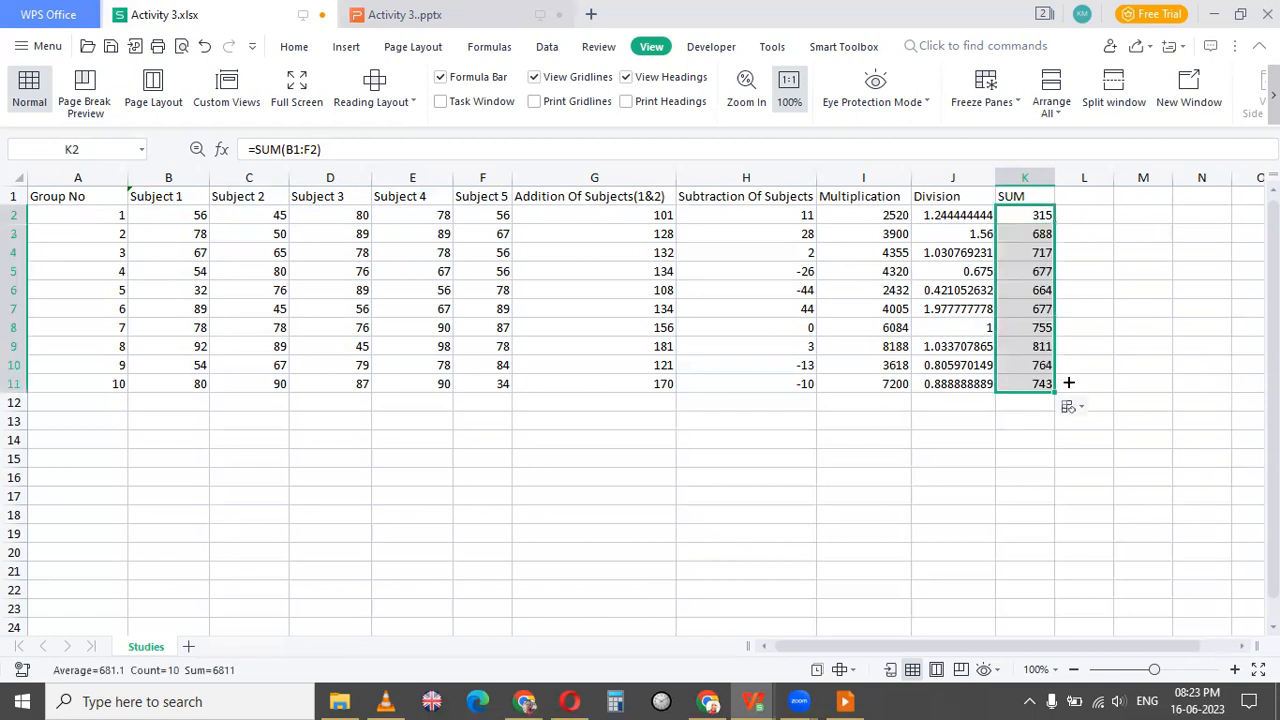
{"action": "left_click", "coordinate": [838, 441]}
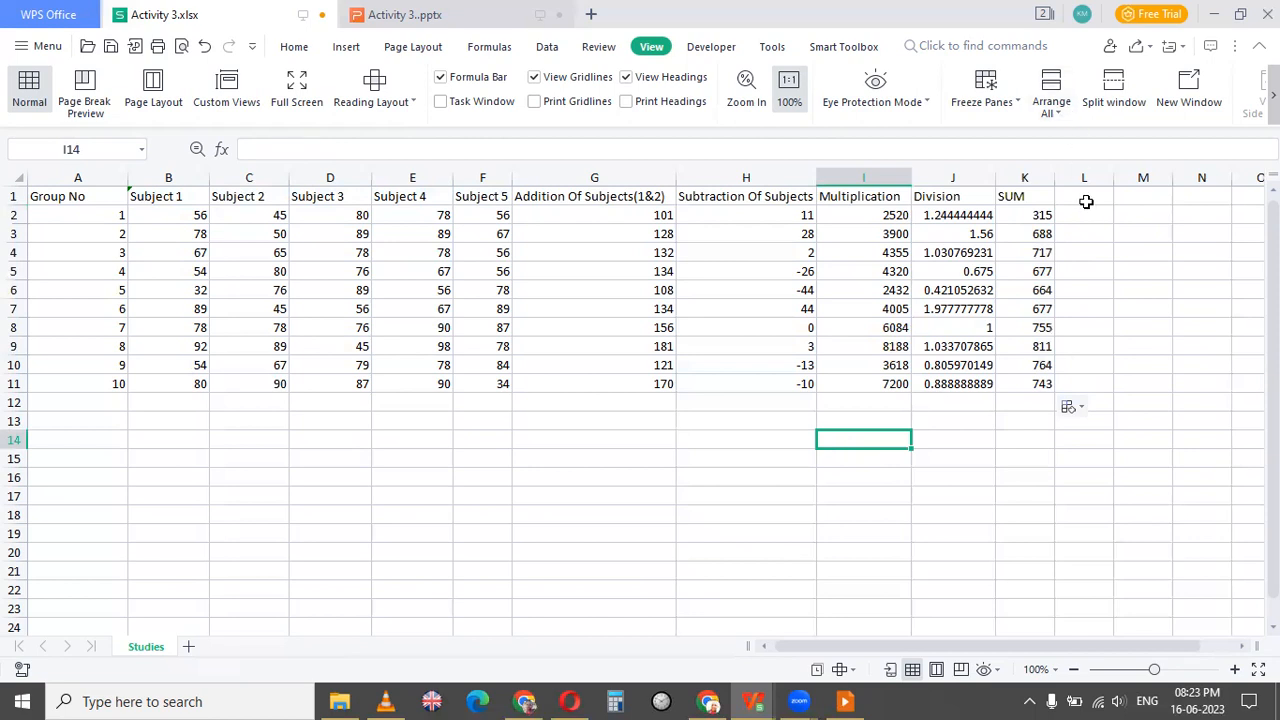
Step: Enter the heading "AVERAGE" in cell L1
{"action": "left_click", "coordinate": [1086, 202]}
{"action": "type", "text": "AVER"}
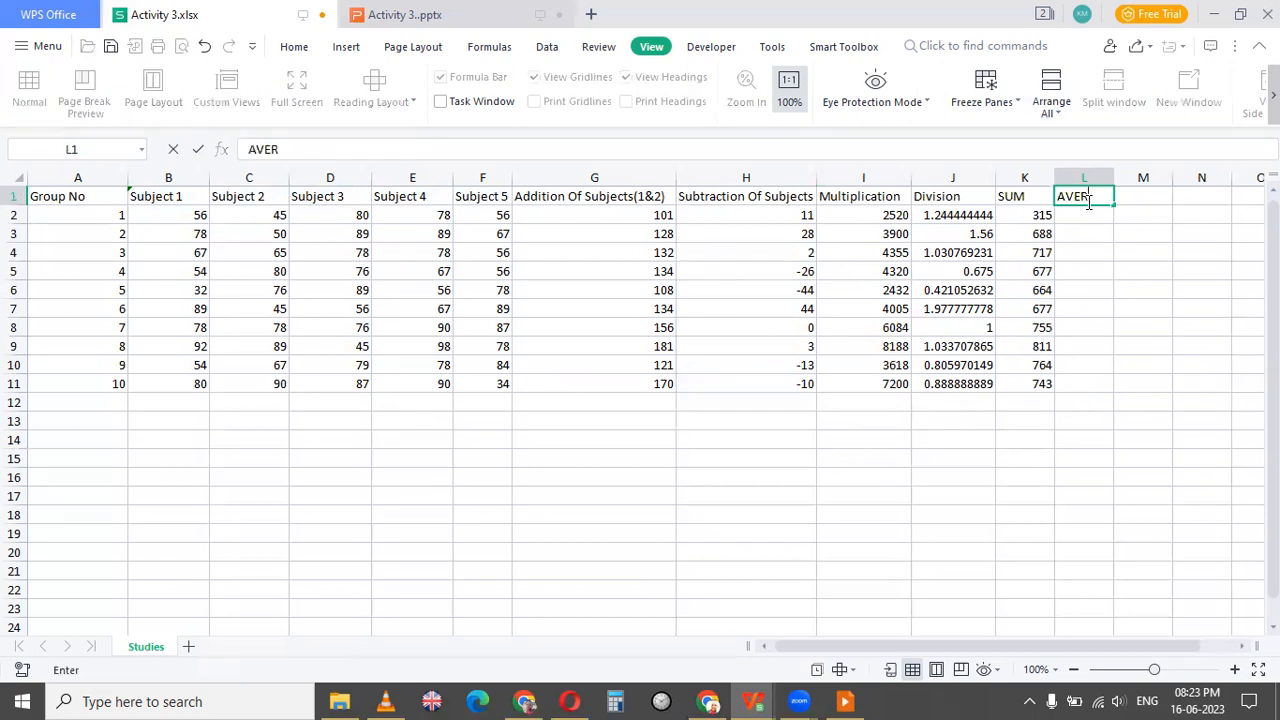
{"action": "type", "text": "AGE"}
{"action": "key", "text": "Return"}
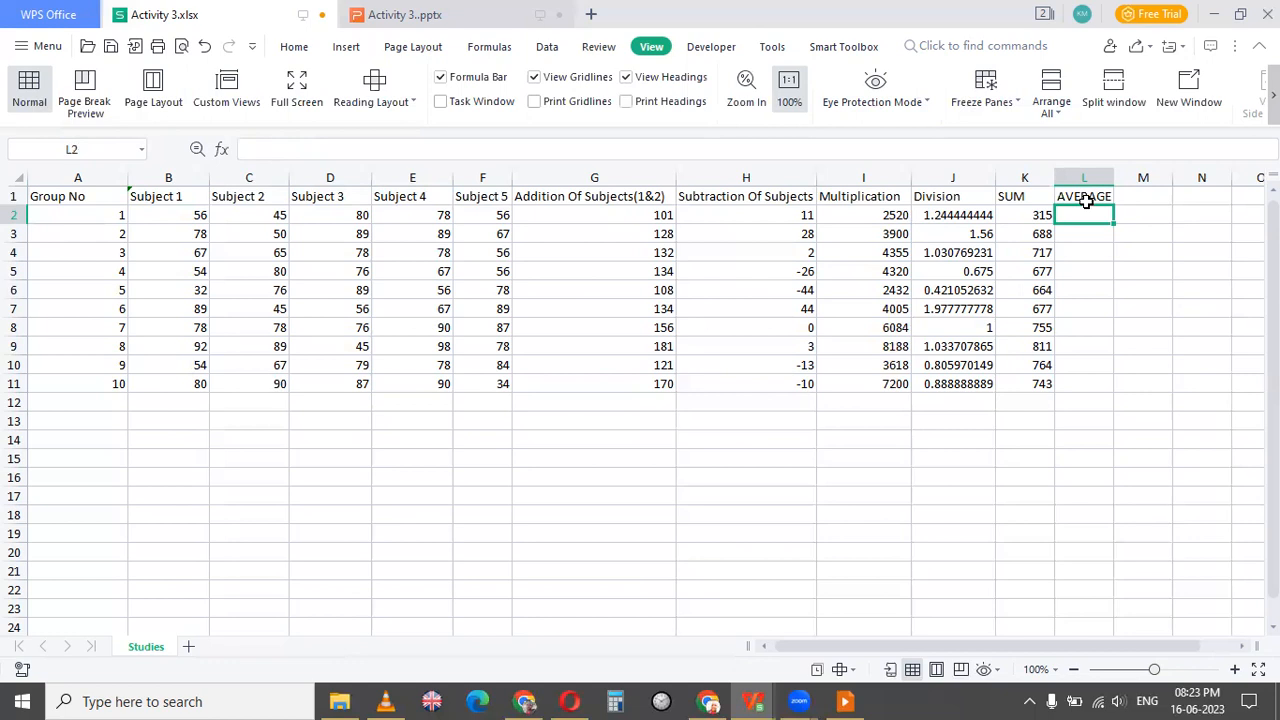
Step: Try to average the first group's subject marks with the formula =AVERAGE(B1:F1) in cell L2
{"action": "type", "text": "="}
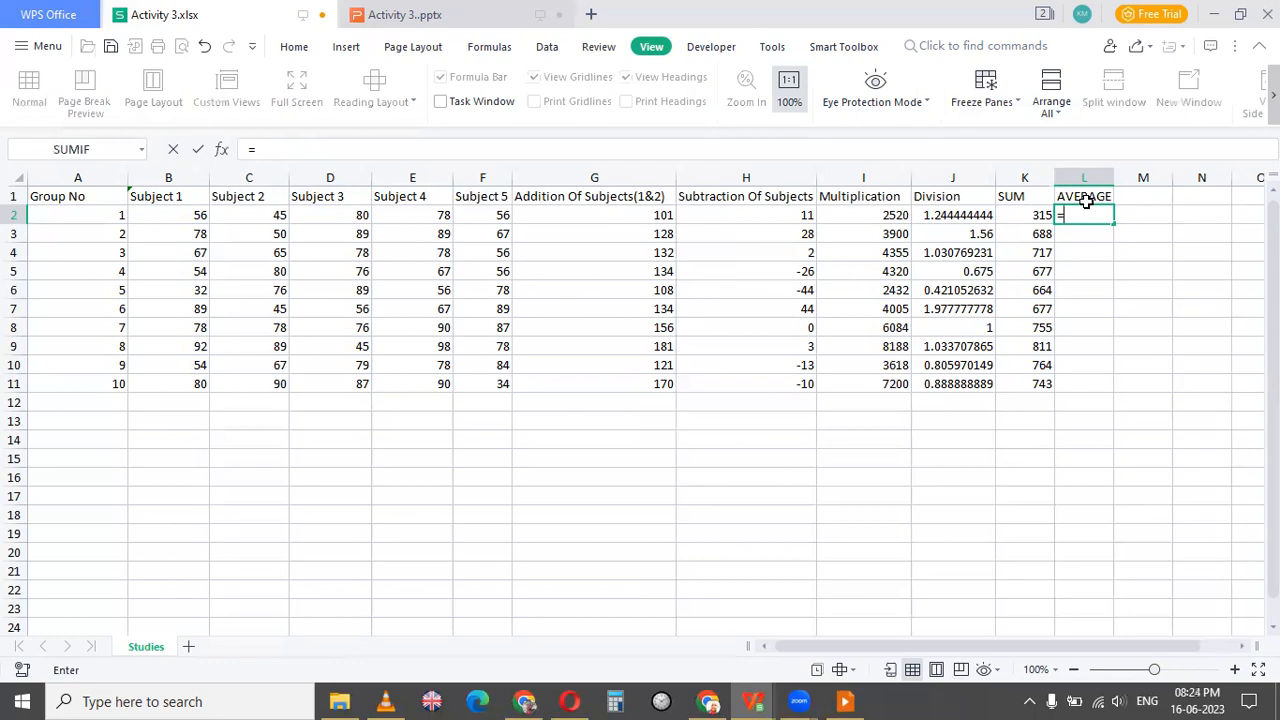
{"action": "type", "text": "AVERA"}
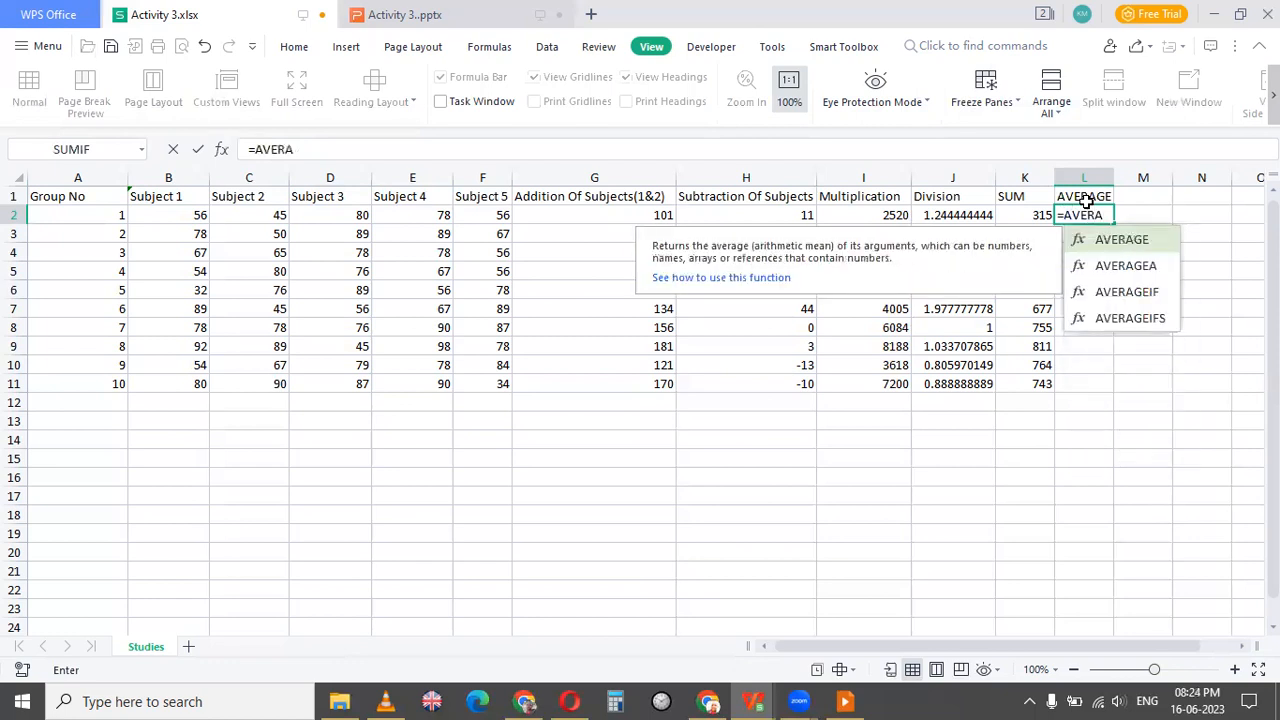
{"action": "type", "text": "GE("}
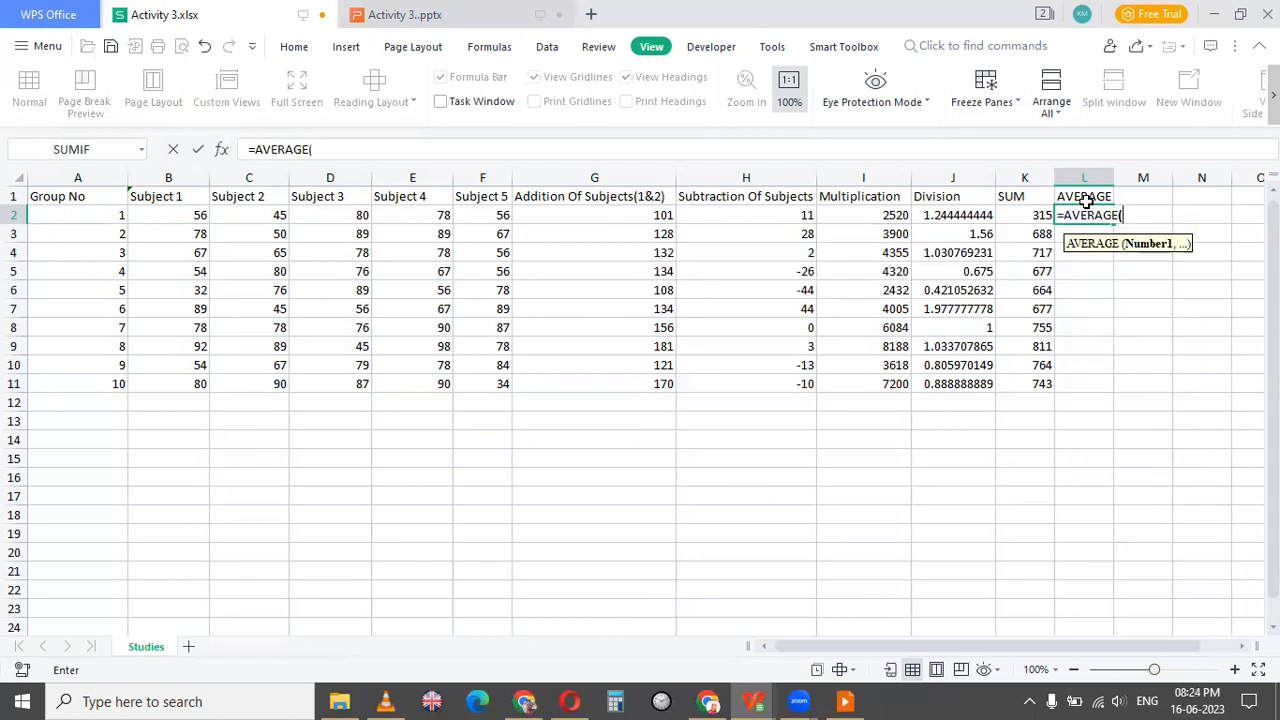
{"action": "type", "text": "B1:"}
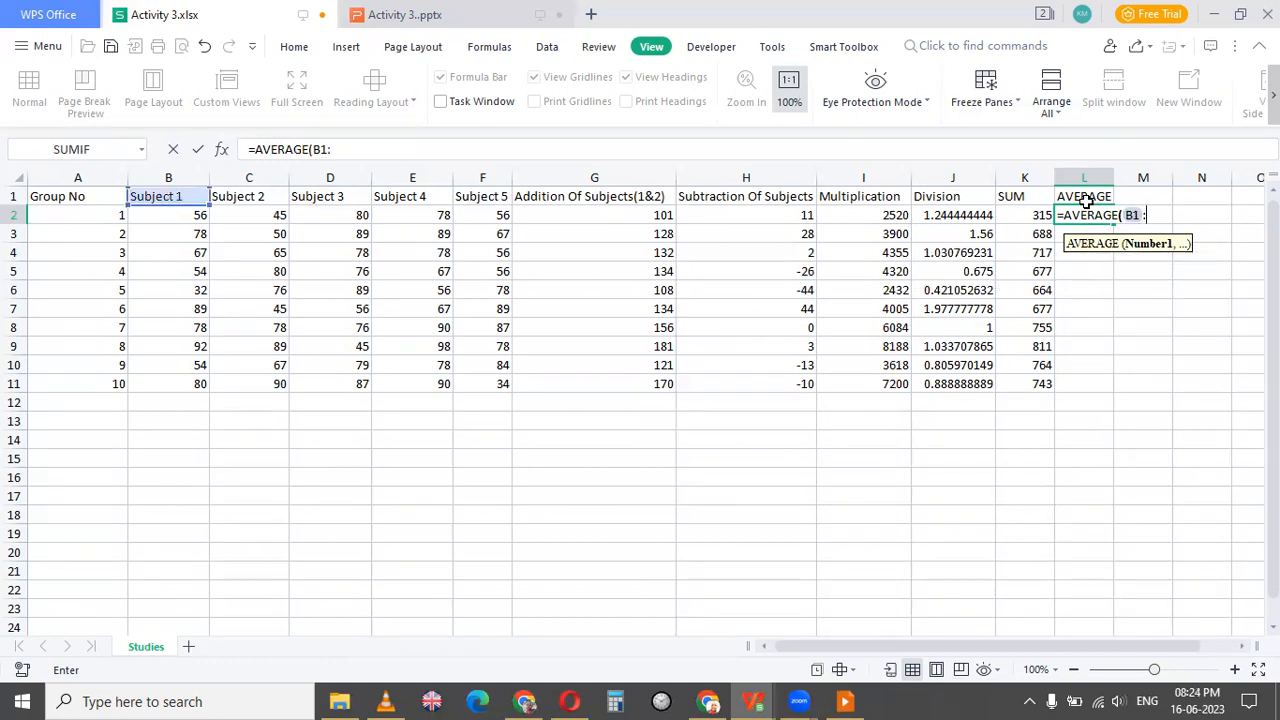
{"action": "type", "text": "F1"}
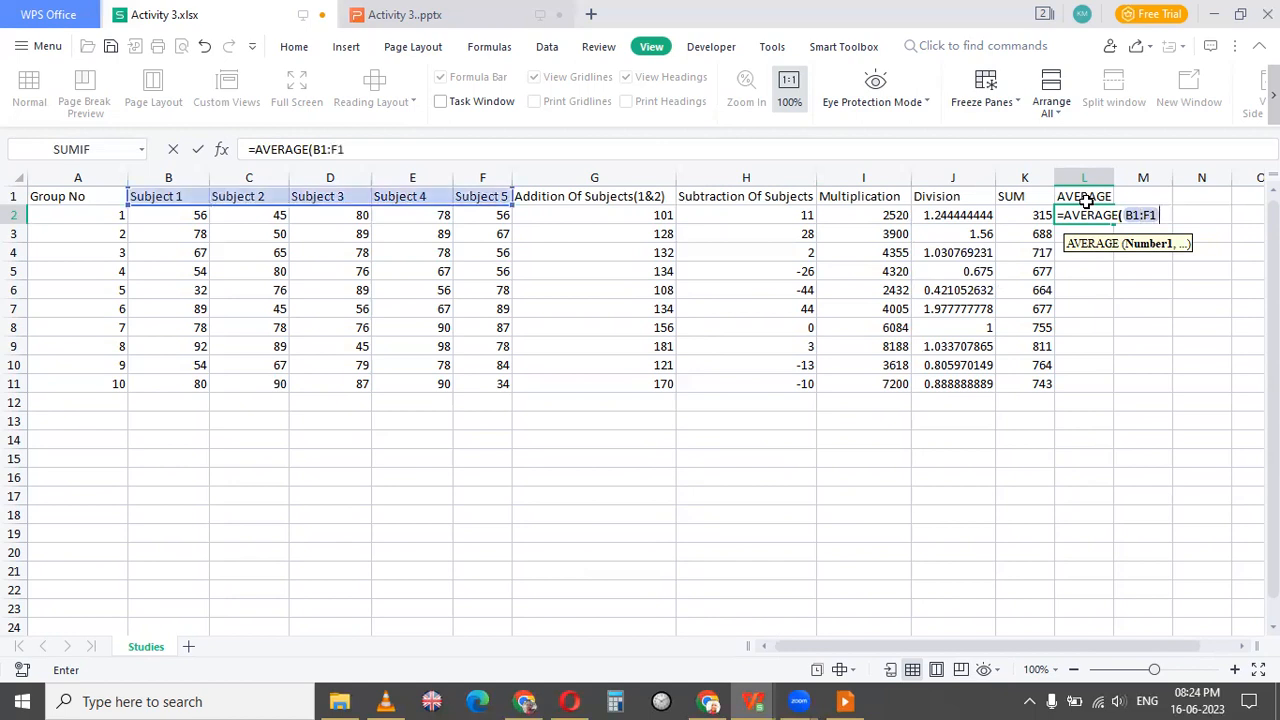
{"action": "type", "text": ")"}
{"action": "key", "text": "Return"}
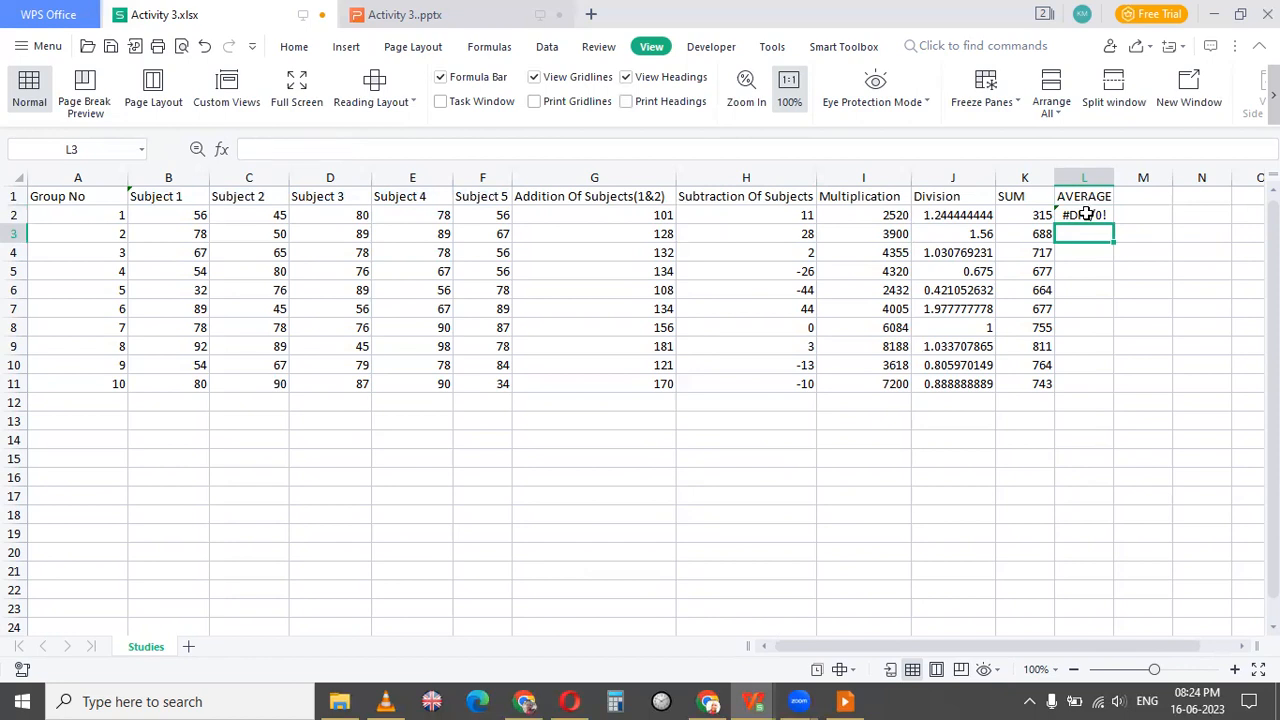
{"action": "left_click", "coordinate": [1086, 214]}
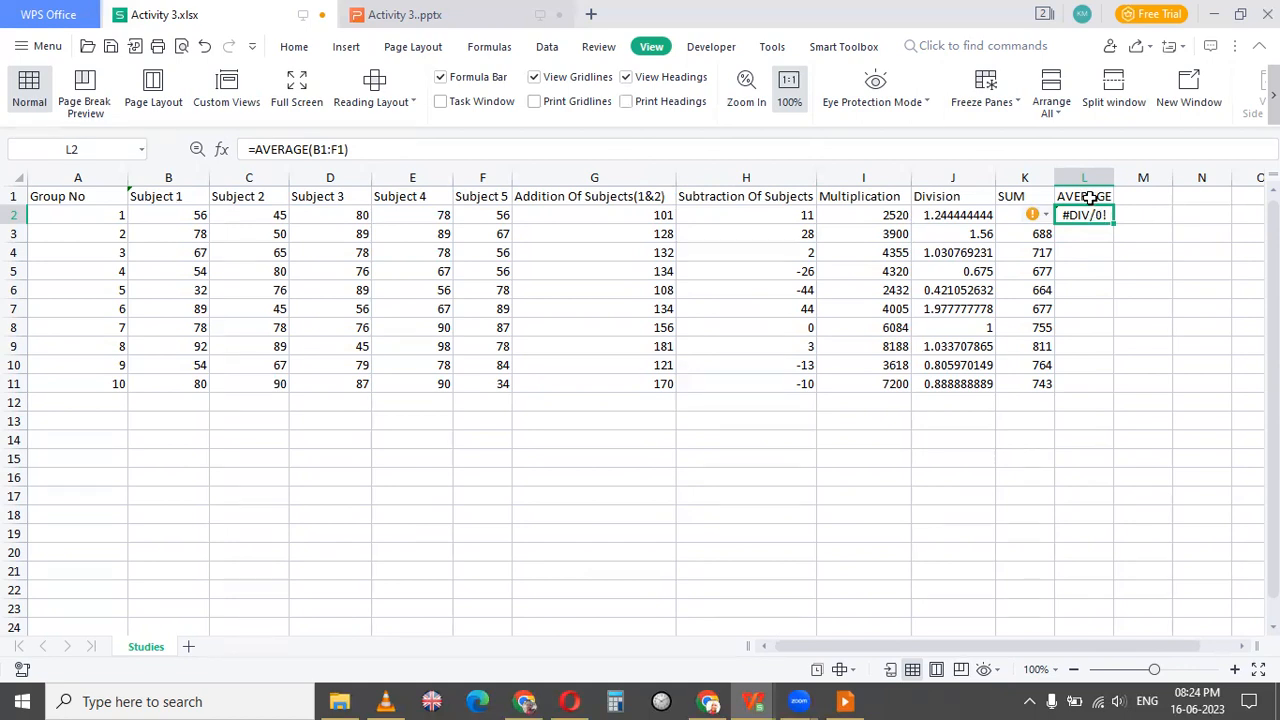
Step: Clear the AVERAGE heading from cell L1 and the average formula from cell L2
{"action": "left_click", "coordinate": [1144, 200]}
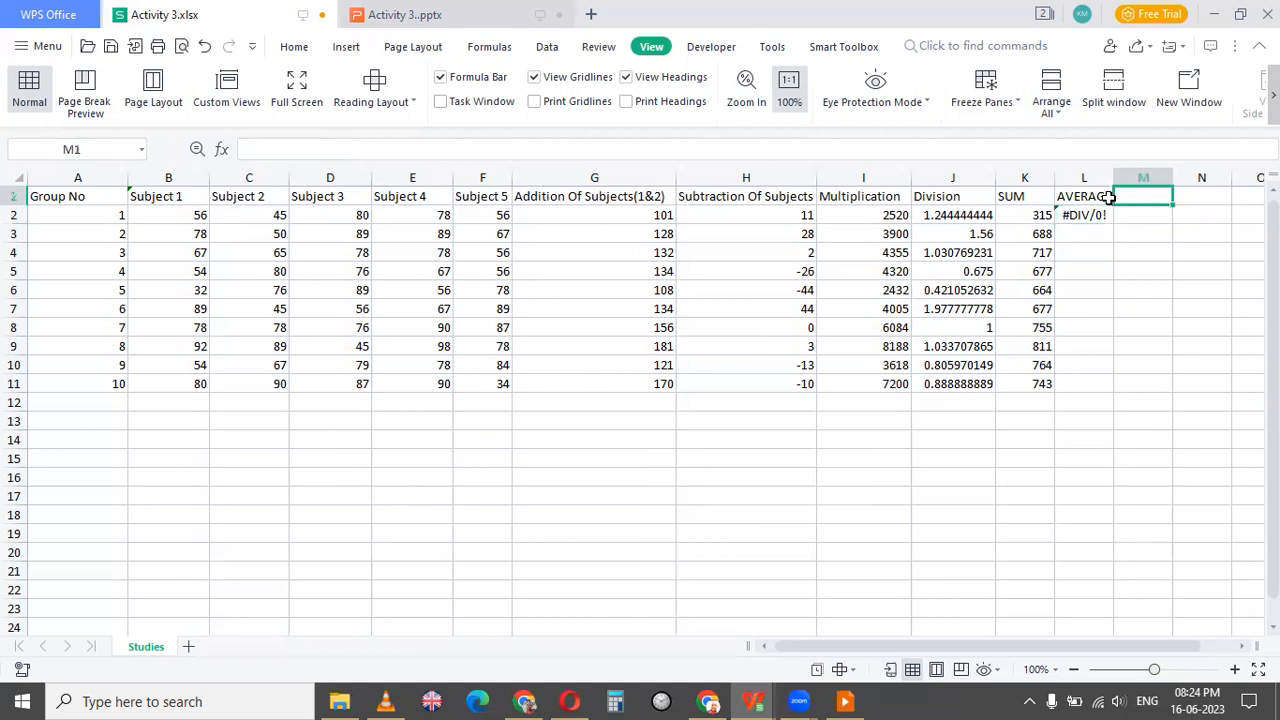
{"action": "left_click", "coordinate": [1094, 197]}
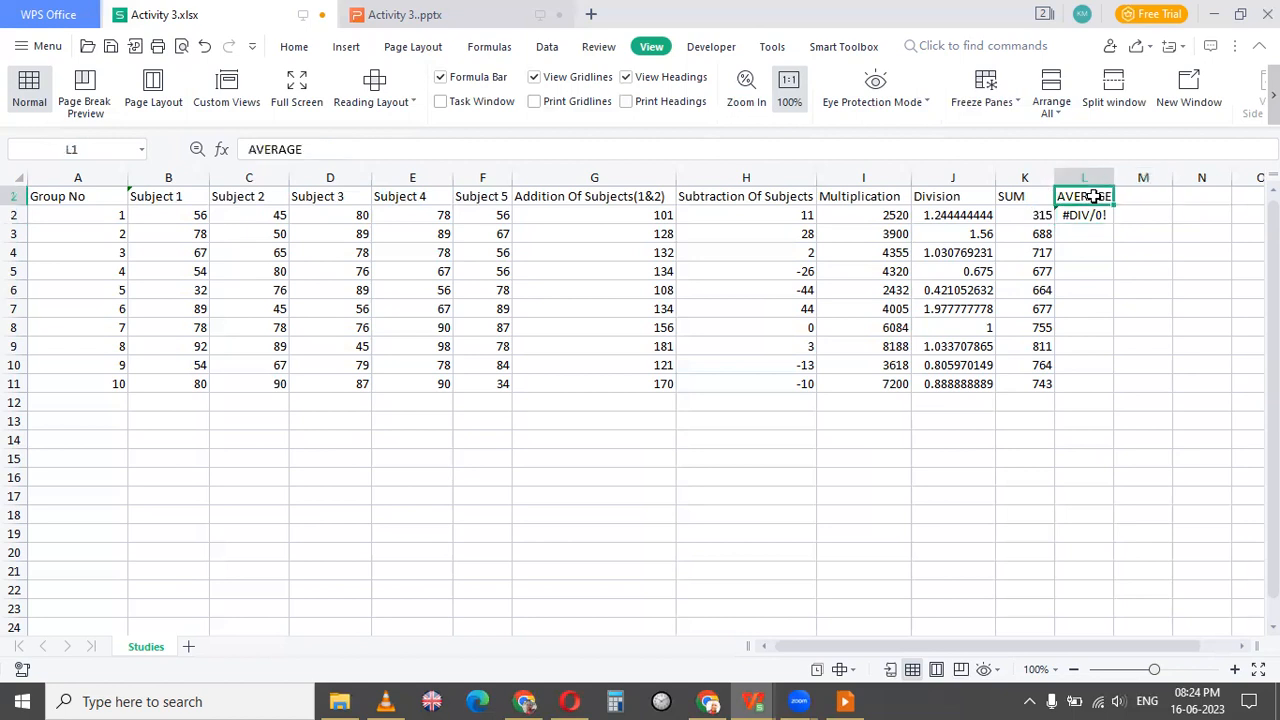
{"action": "key", "text": "BackSpace"}
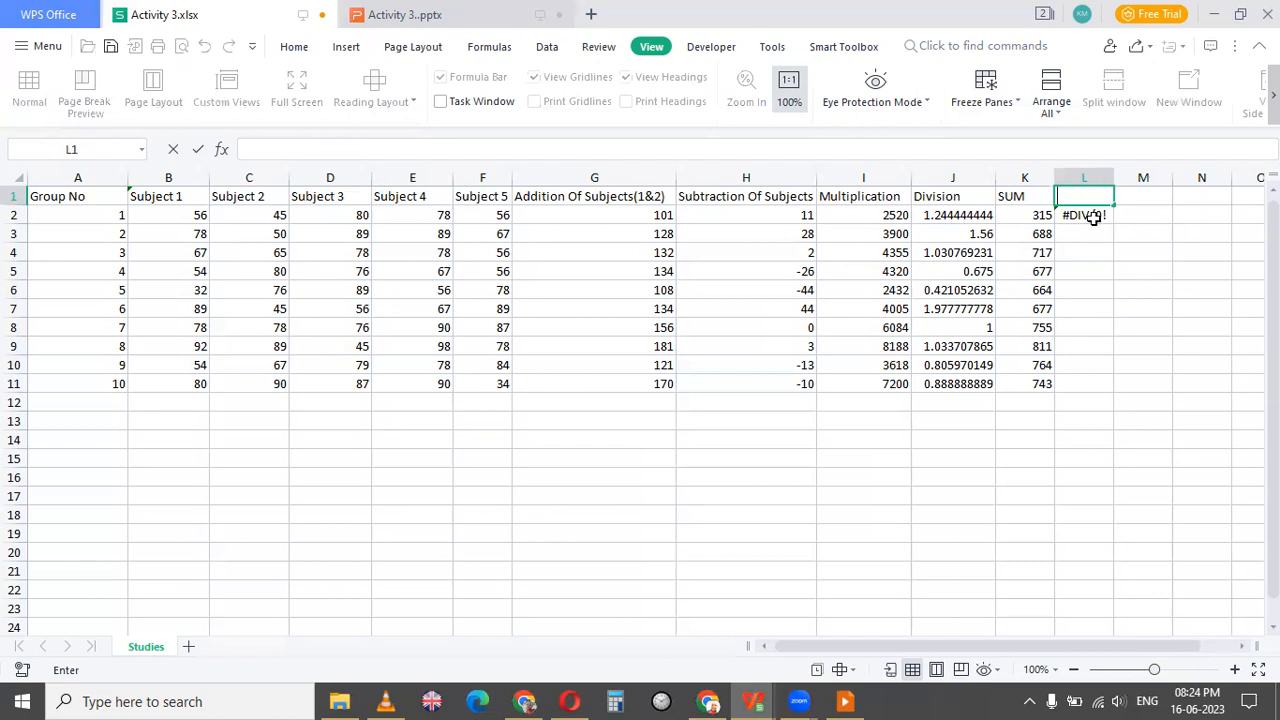
{"action": "left_click", "coordinate": [1096, 216]}
{"action": "key", "text": "BackSpace"}
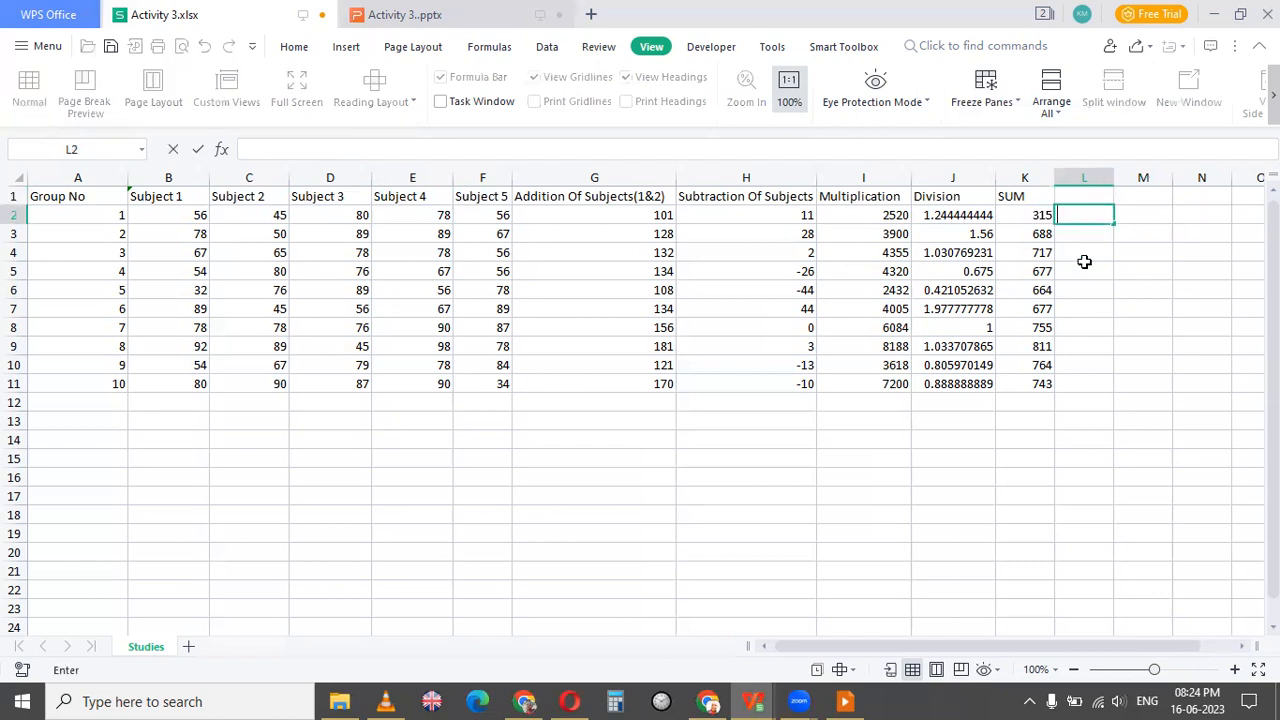
{"action": "left_click", "coordinate": [938, 445]}
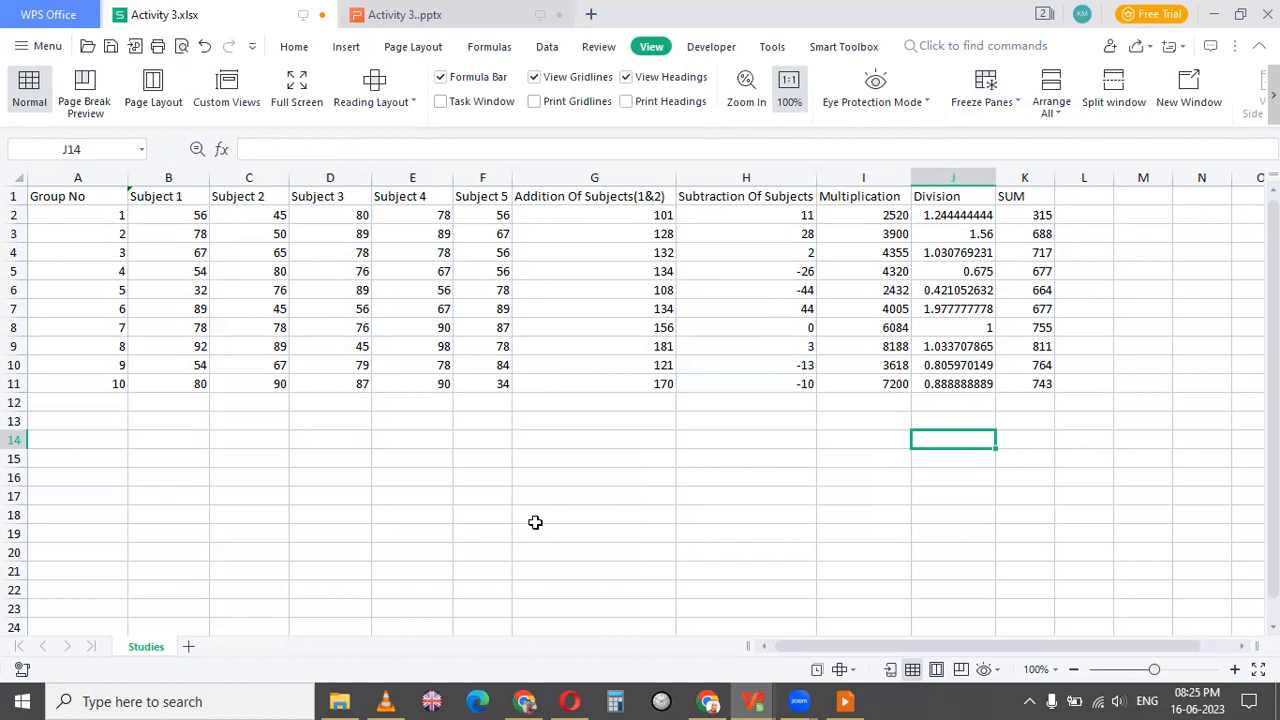
Step: Switch to the running WPS Presentation slide show and advance past the "Working With MS Excel" slide
{"action": "key", "text": "super+Tab"}
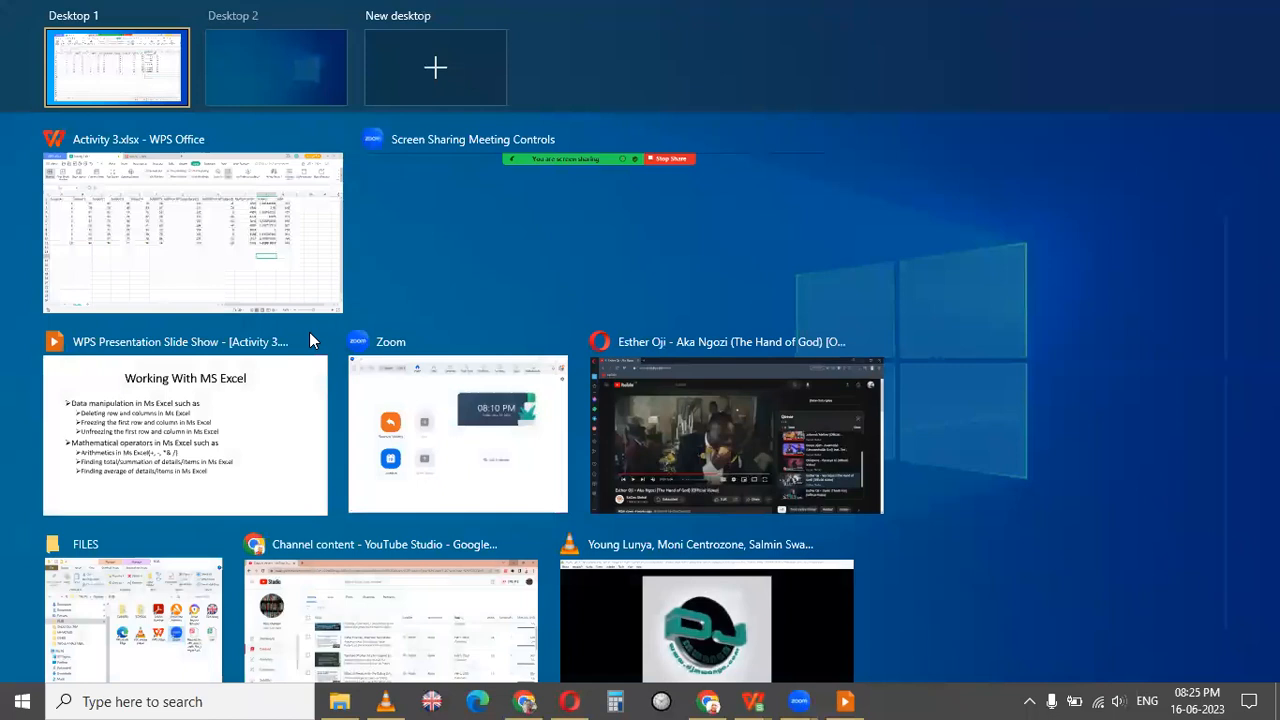
{"action": "left_click", "coordinate": [239, 383]}
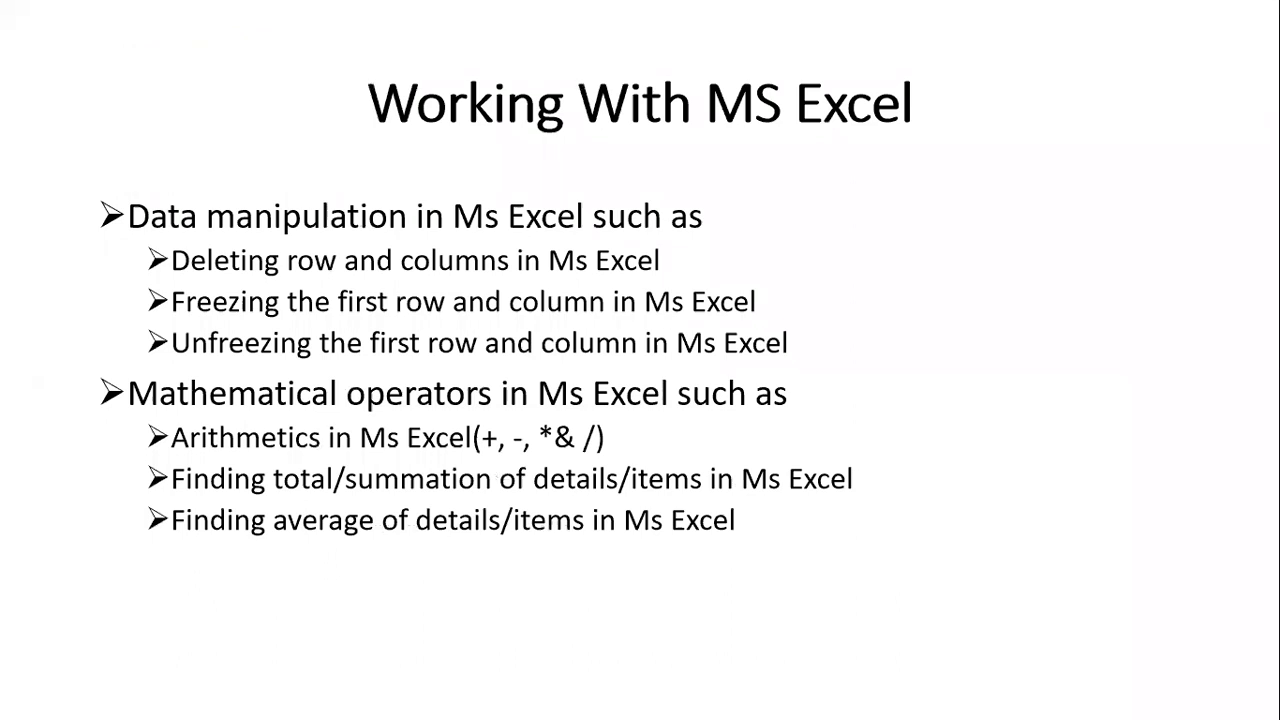
{"action": "key", "text": "Right"}
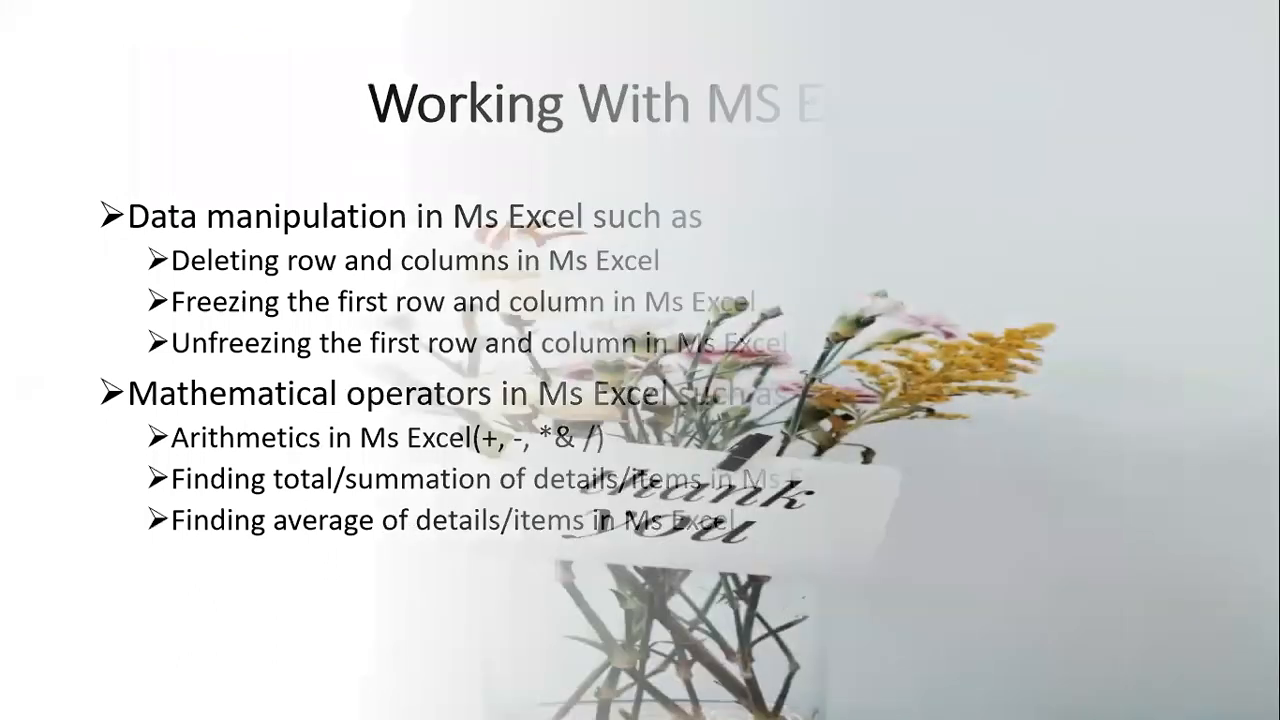